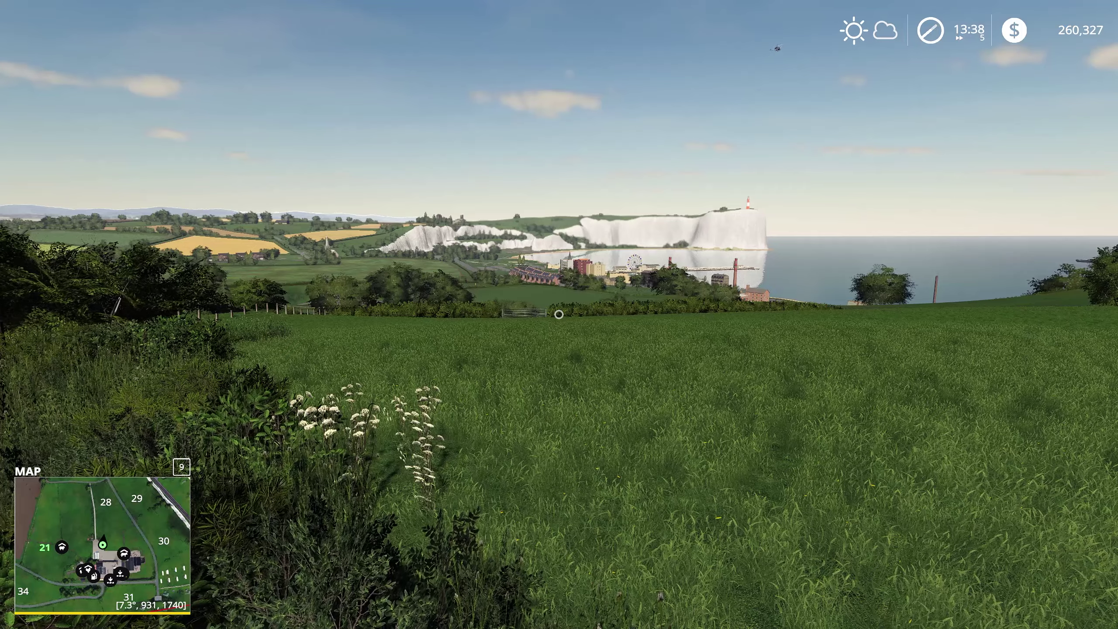
Step: Set the current date display to Hour + Date in the additional settings and check it in the game view
mouse_move(559, 315)
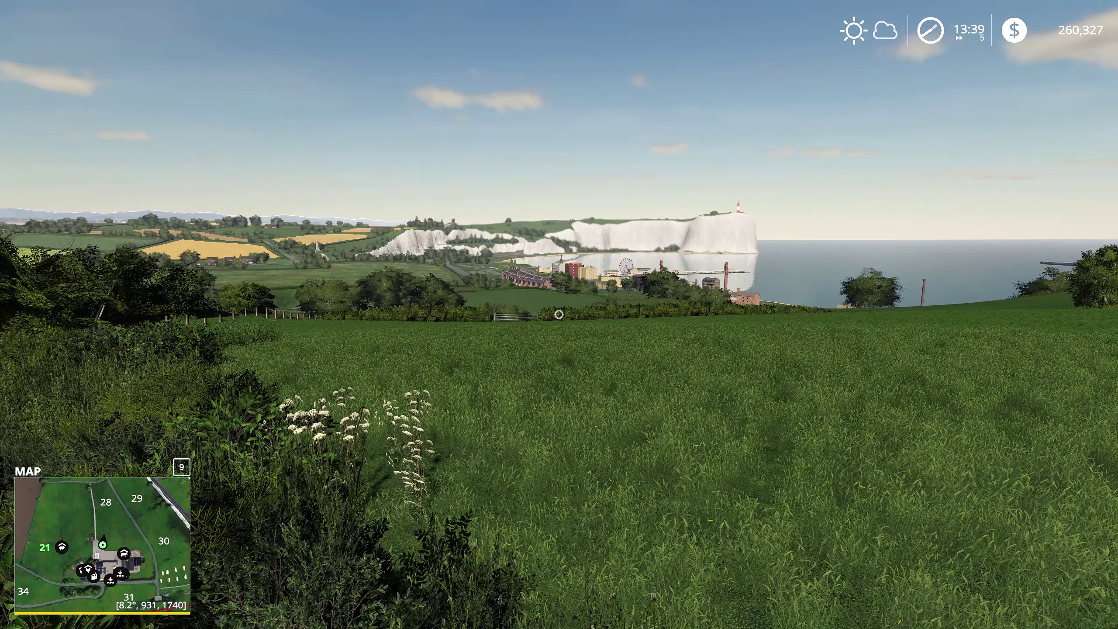
key("Escape")
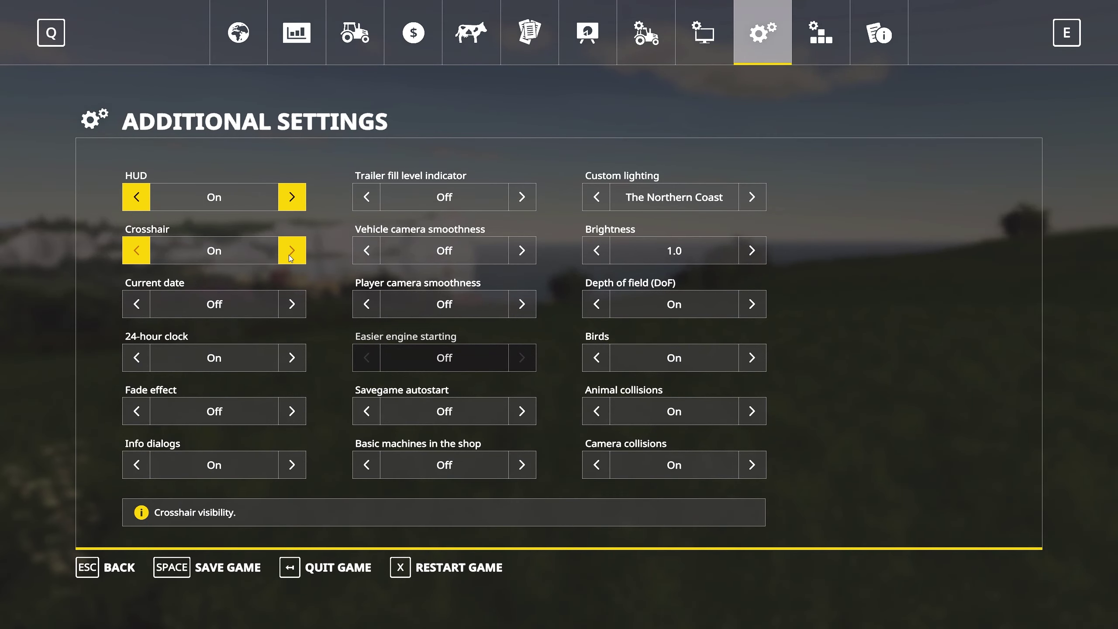
left_click(291, 305)
left_click(296, 360)
left_click(297, 360)
left_click(290, 304)
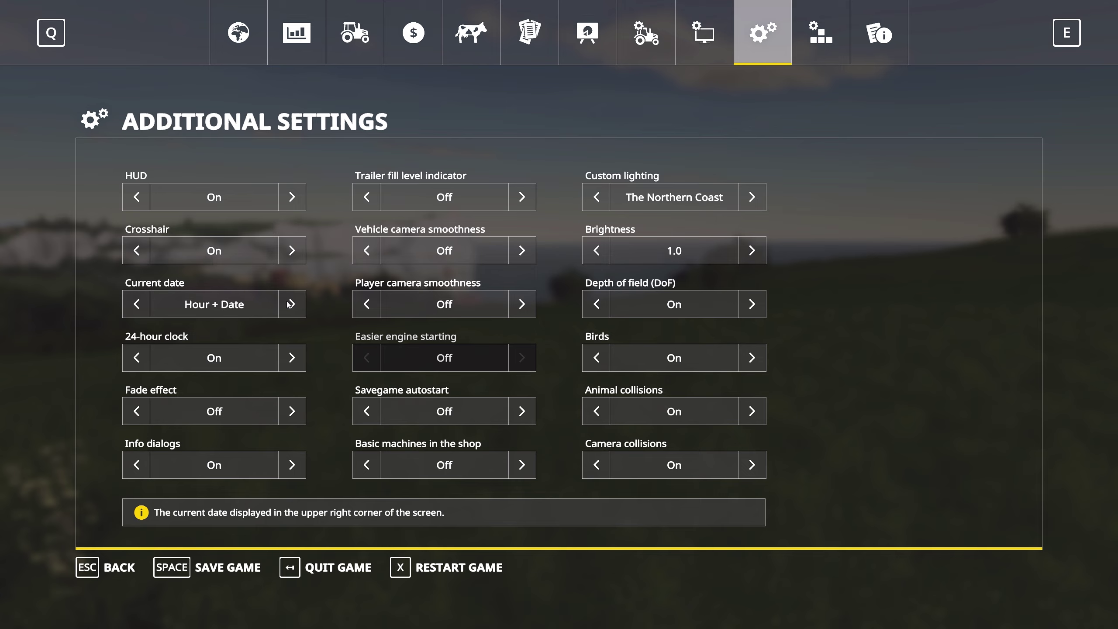
key("Escape")
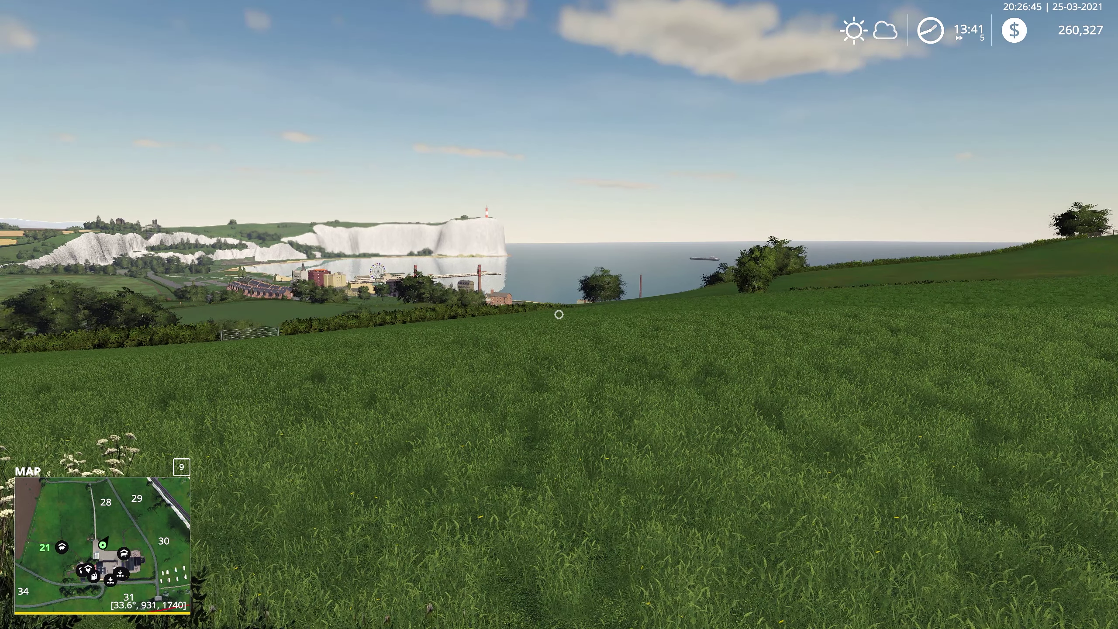
Step: Turn off the current date display, the 24-hour clock and the info dialogs, and return to the game
key("Escape")
left_click(292, 304)
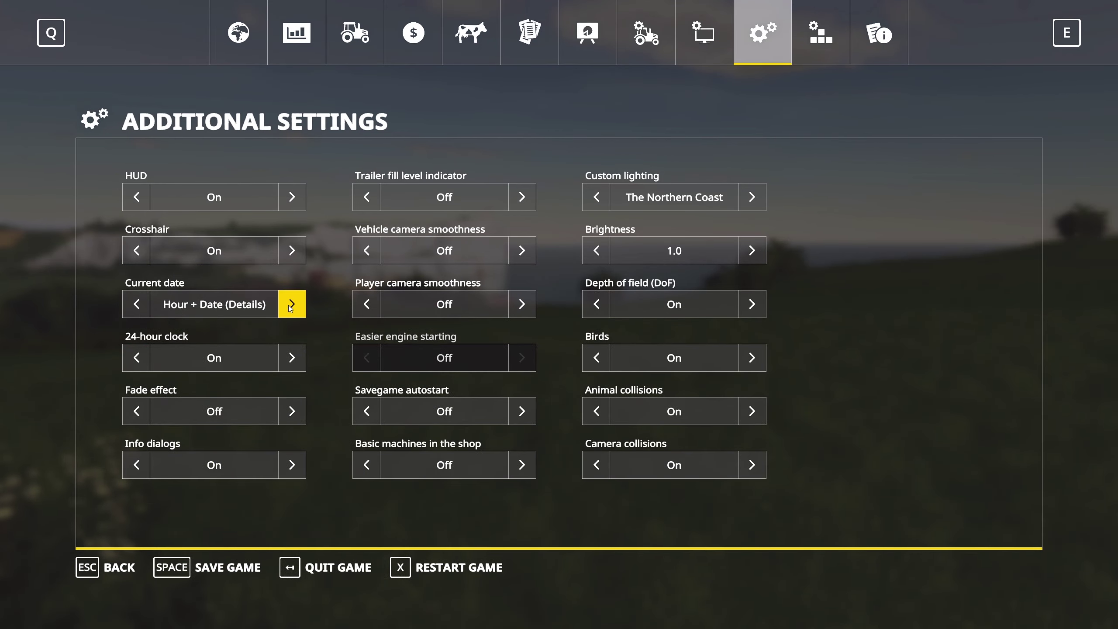
left_click(292, 304)
left_click(292, 358)
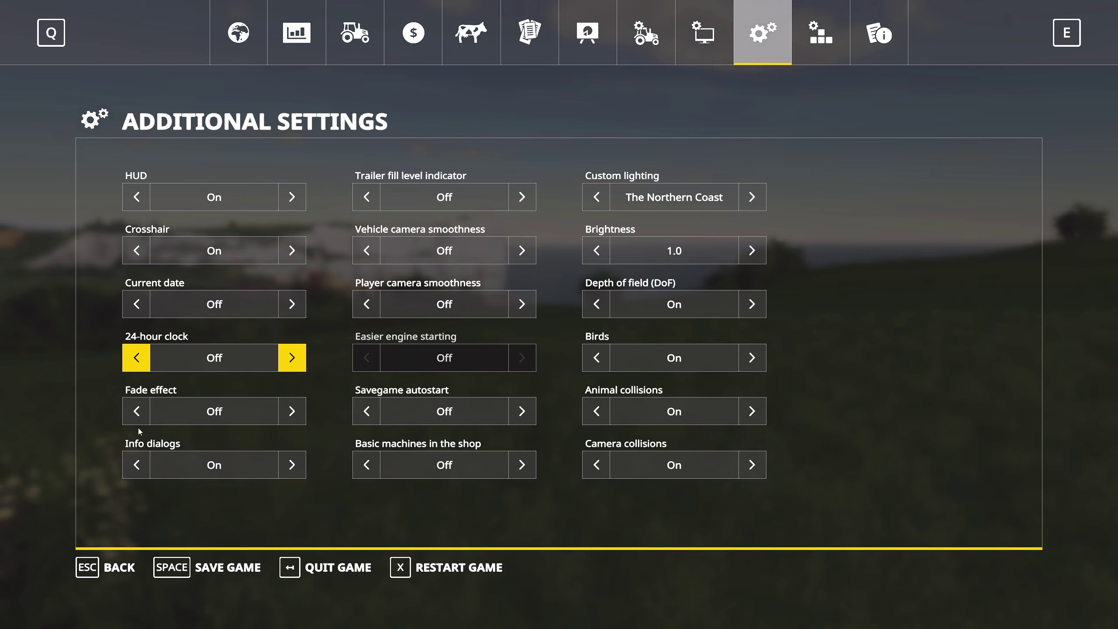
left_click(141, 465)
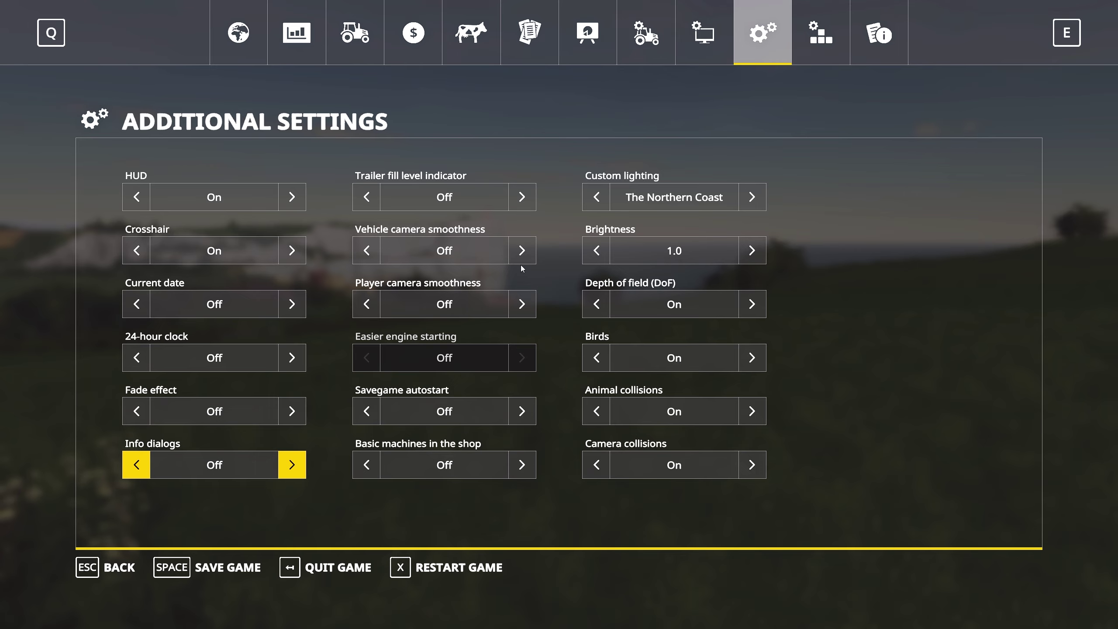
key("Escape")
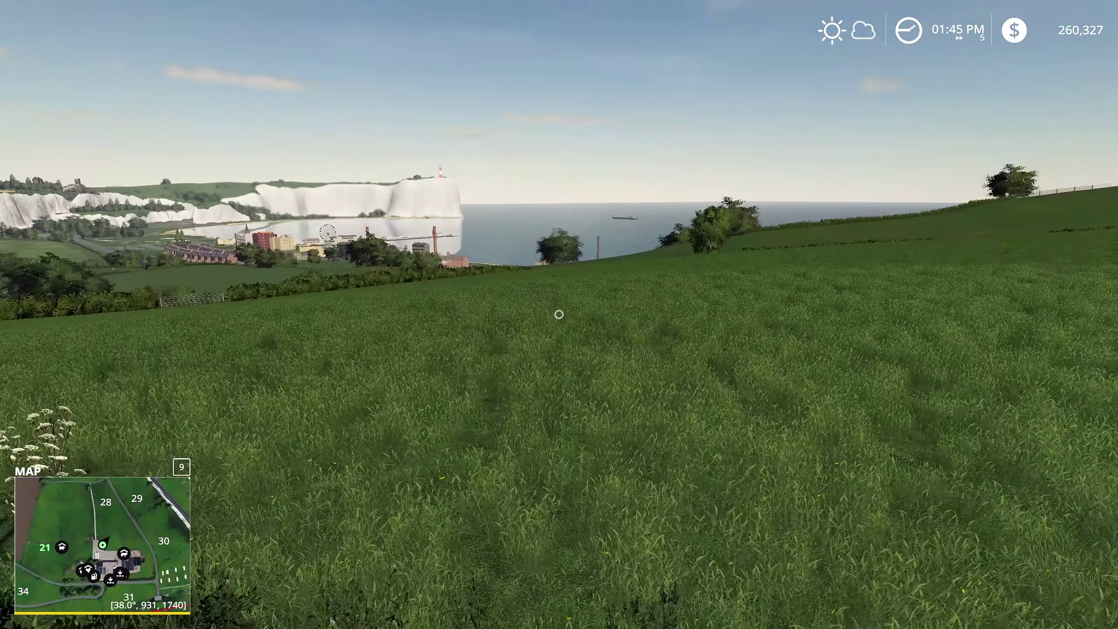
Step: Set the player camera smoothness to 100% and test the camera movement in the game
key("Escape")
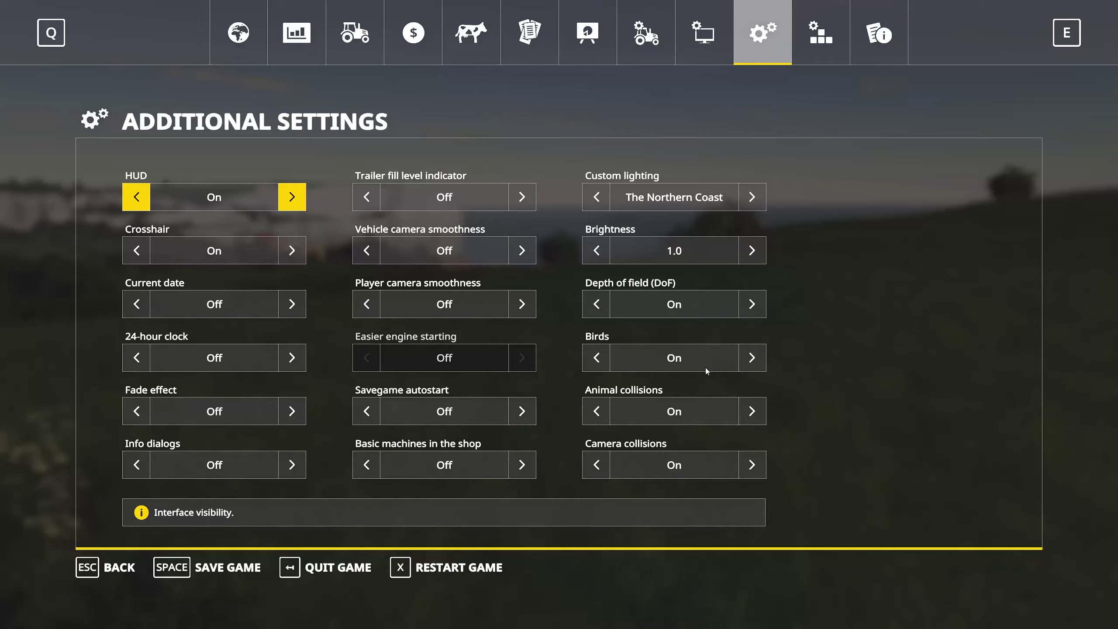
left_click(516, 308)
left_click(358, 311)
left_click(357, 311)
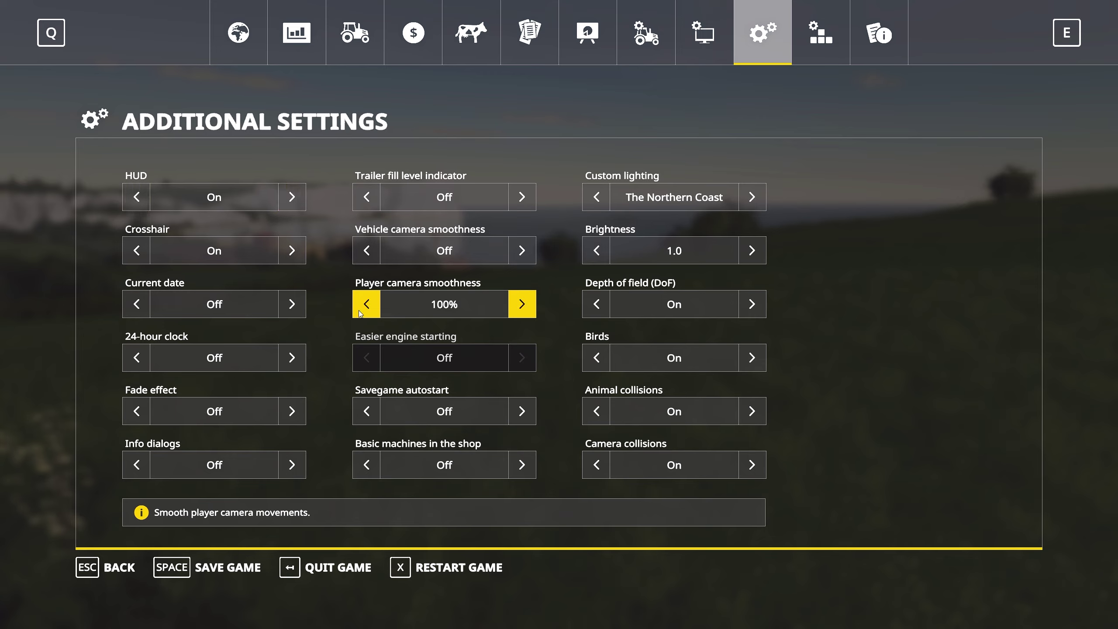
key("Escape")
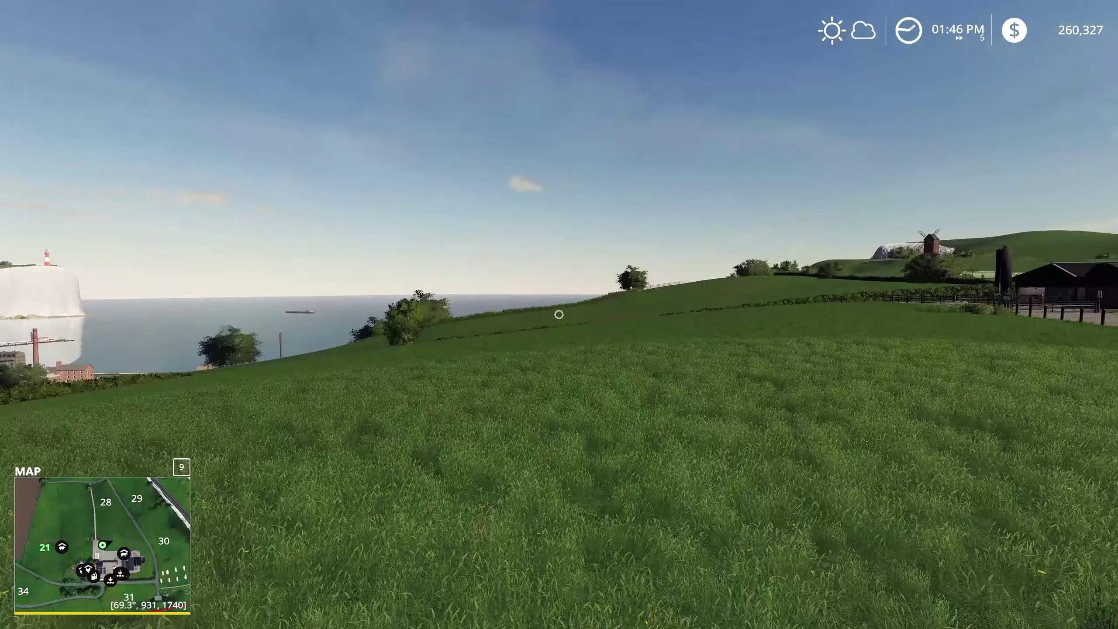
Step: Lower the player camera smoothness, test the camera movement in the game and set the smoothness to Off
key("Escape")
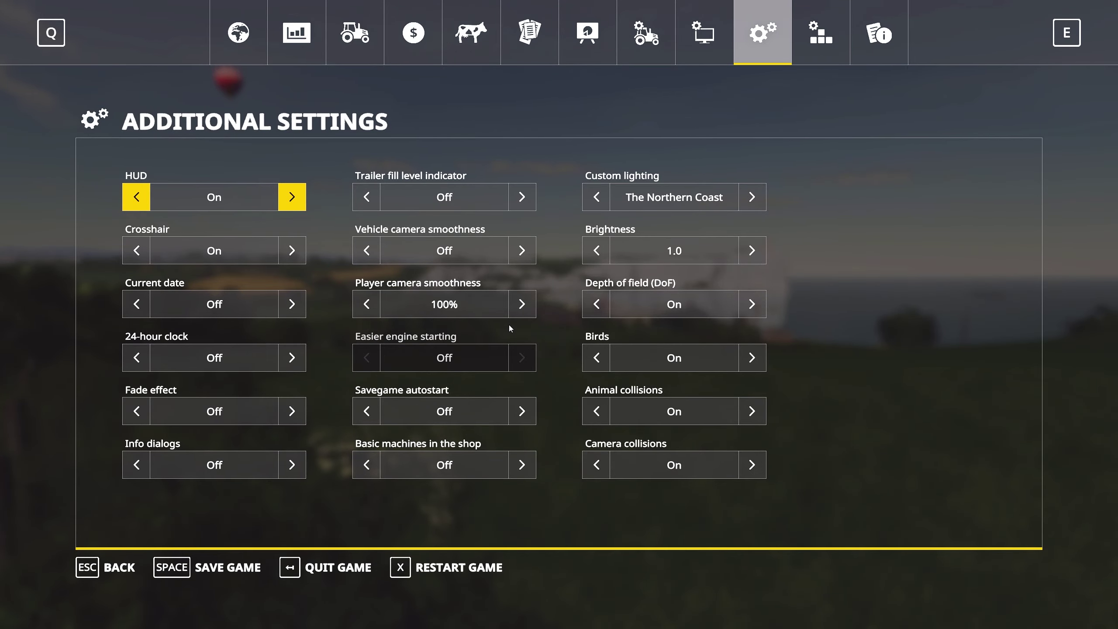
left_click(371, 306)
left_click(371, 306)
left_click(372, 306)
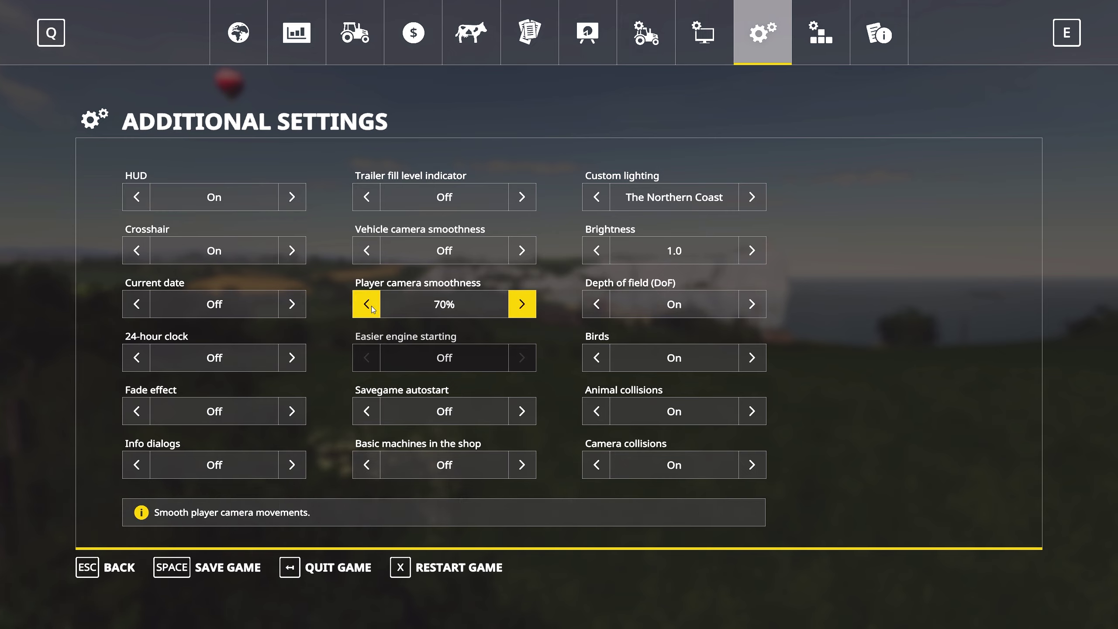
left_click(366, 304)
left_click(367, 304)
left_click(367, 304)
key("Escape")
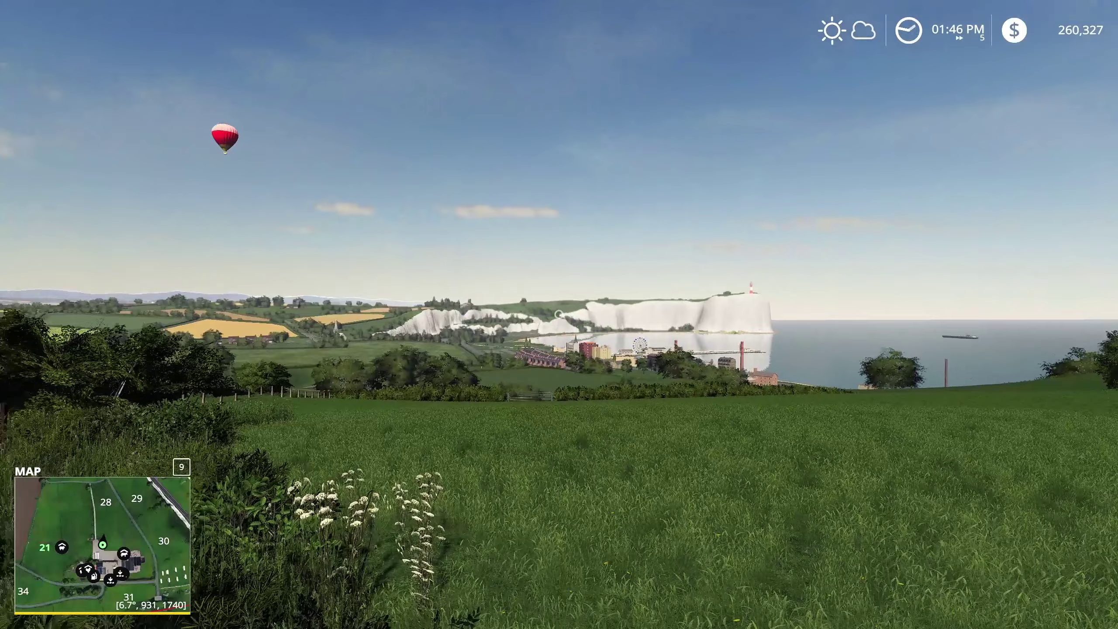
key("Escape")
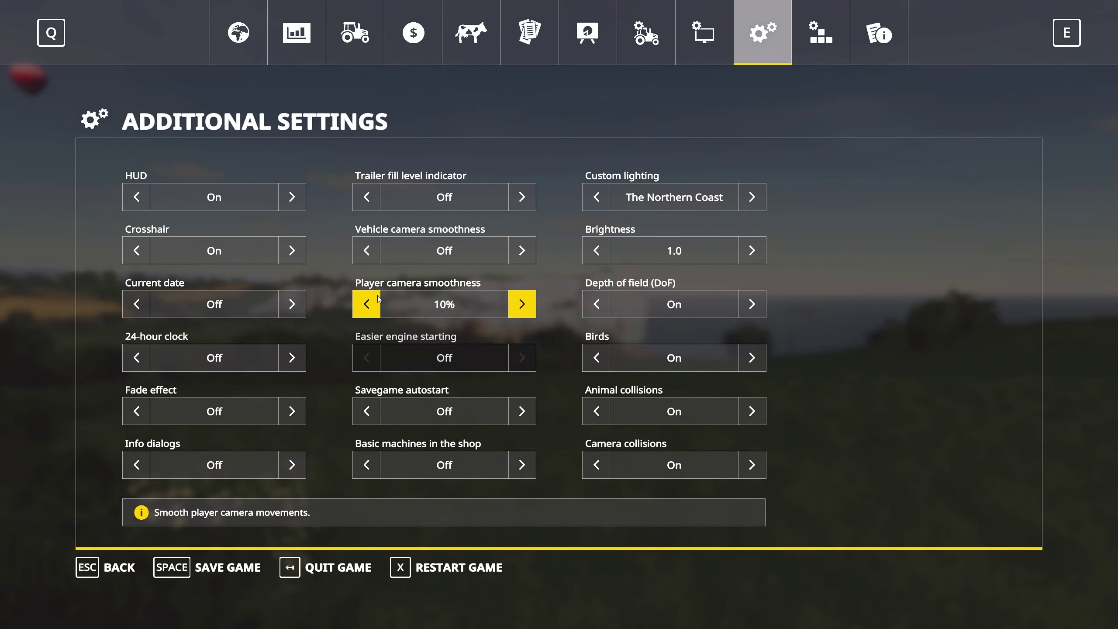
left_click(367, 304)
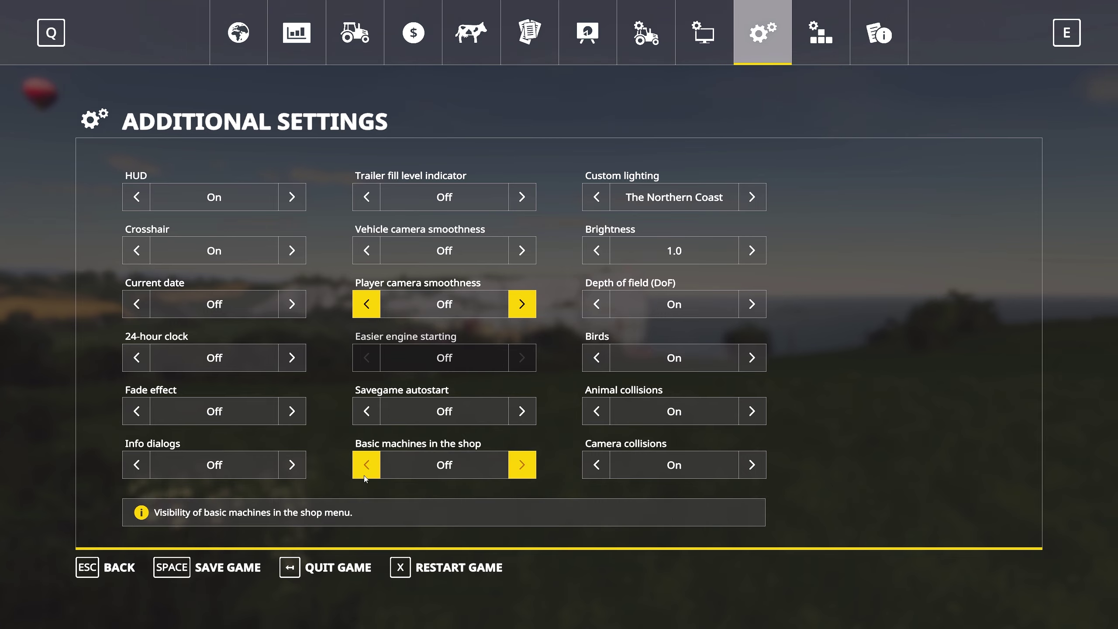
Step: Turn on Basic machines in the shop and browse the Small Tractors category in the shop
left_click(380, 472)
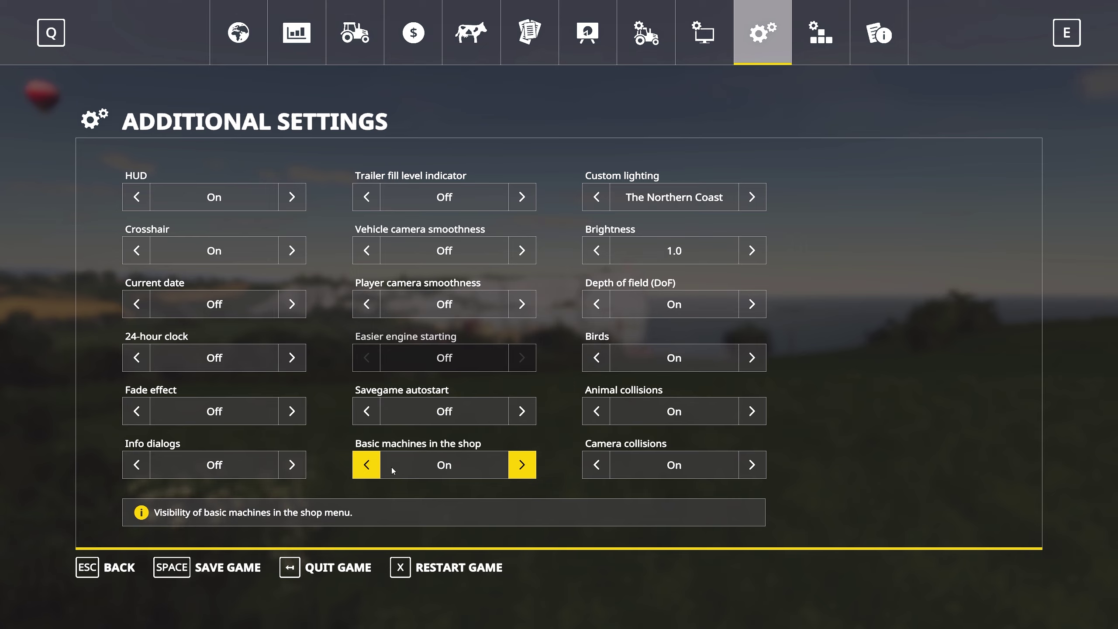
key("Escape")
key("p")
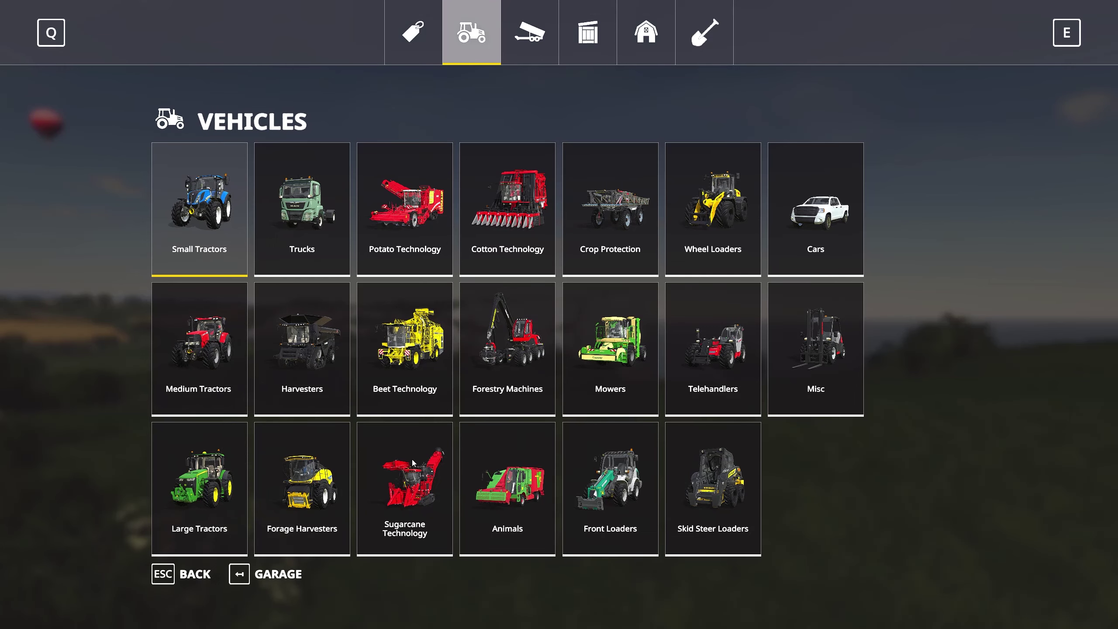
left_click(202, 207)
scroll(286, 373, "down", 6)
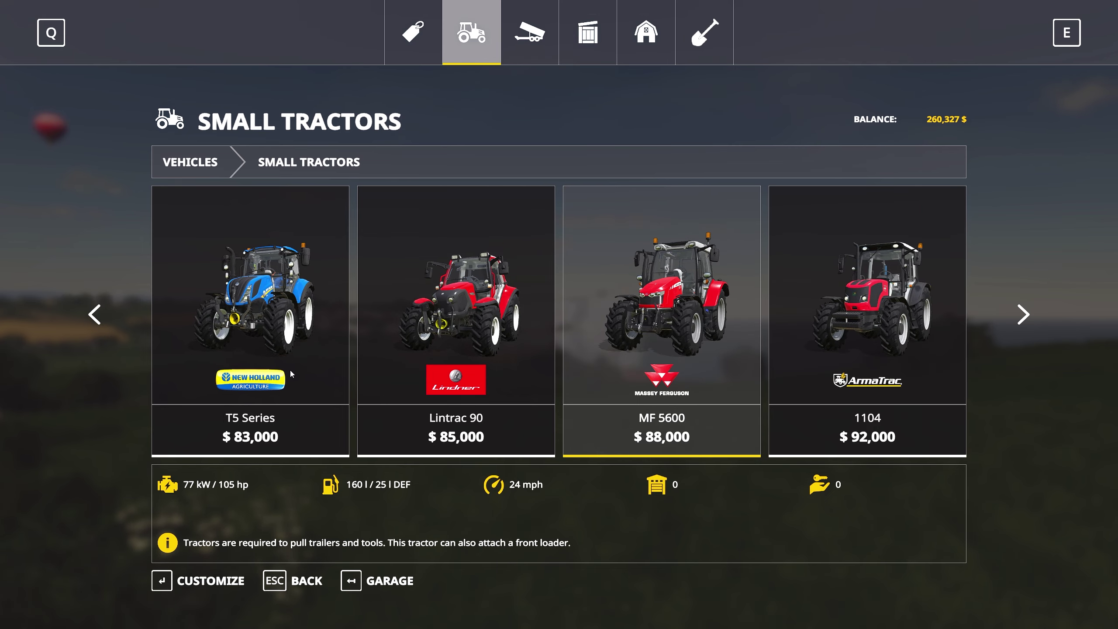
scroll(290, 373, "down", 3)
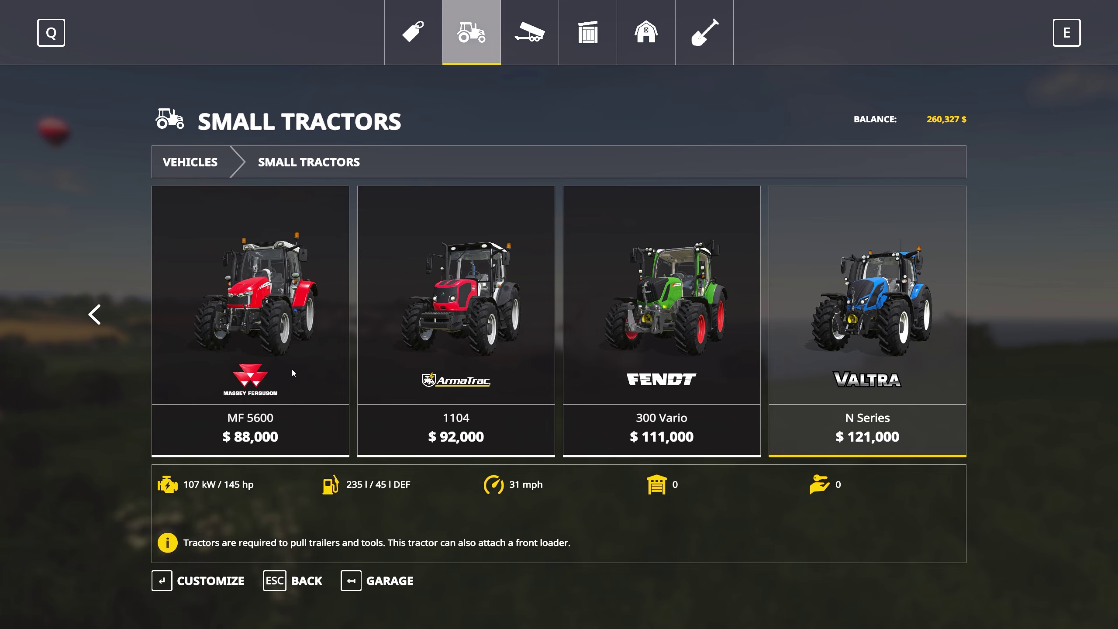
key("Escape")
key("Escape")
Step: Turn off Basic machines in the shop, check the Small Tractors category and switch the setting back on
key("Escape")
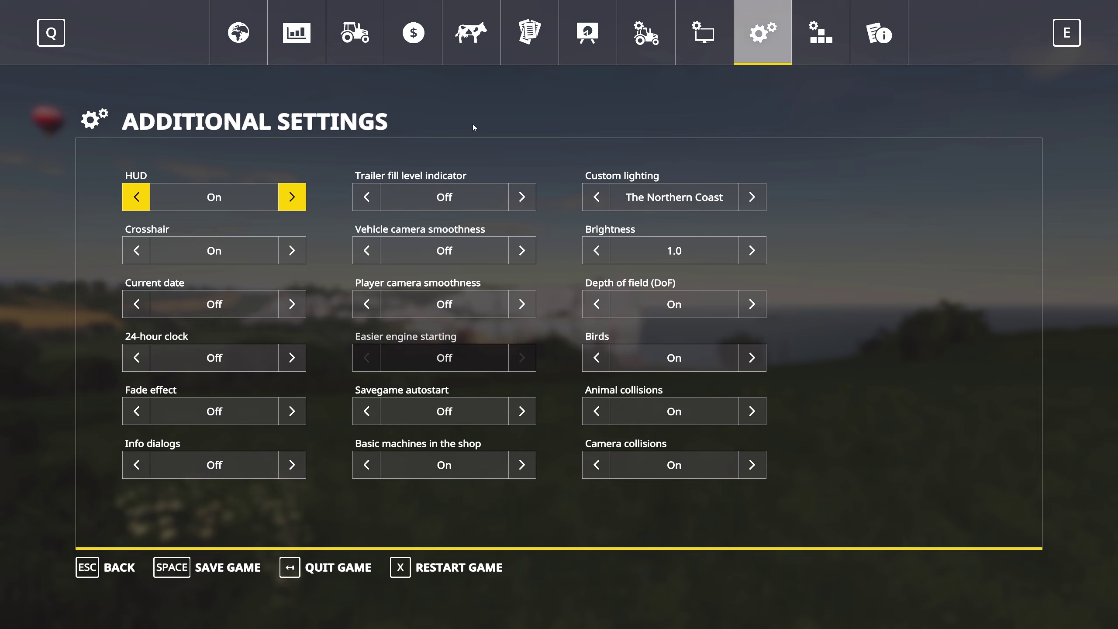
left_click(521, 465)
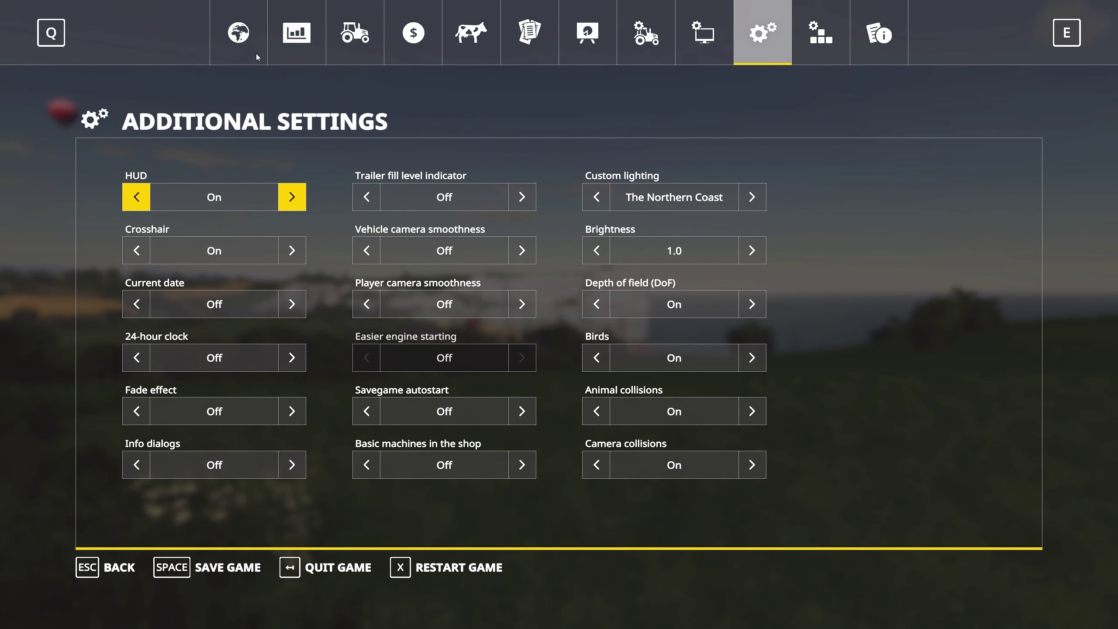
key("Escape")
key("p")
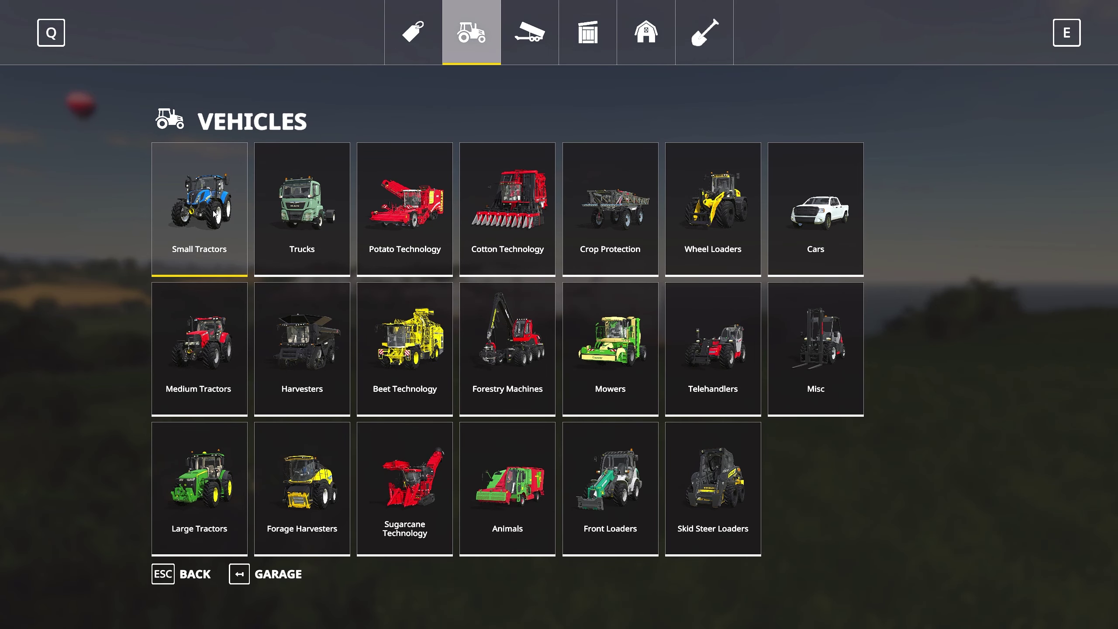
left_click(214, 214)
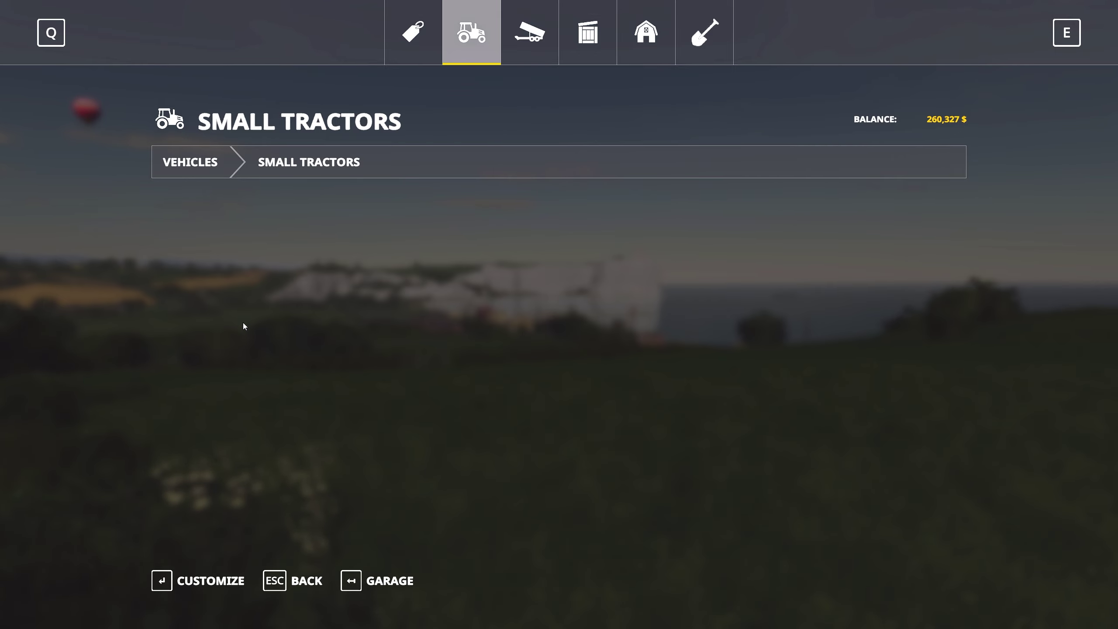
key("Escape")
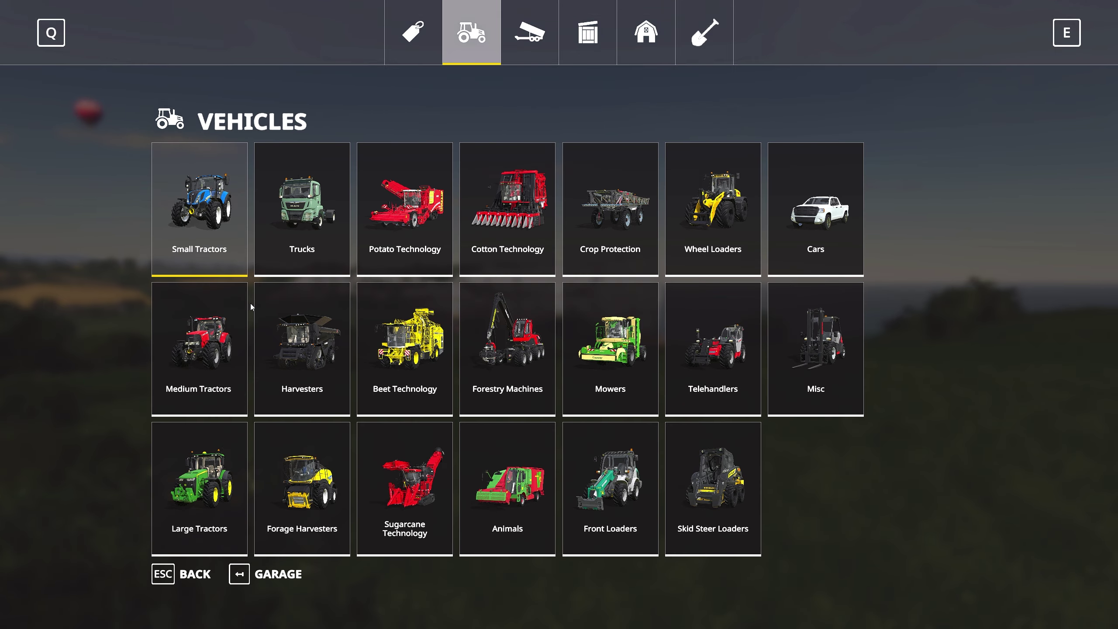
key("Escape")
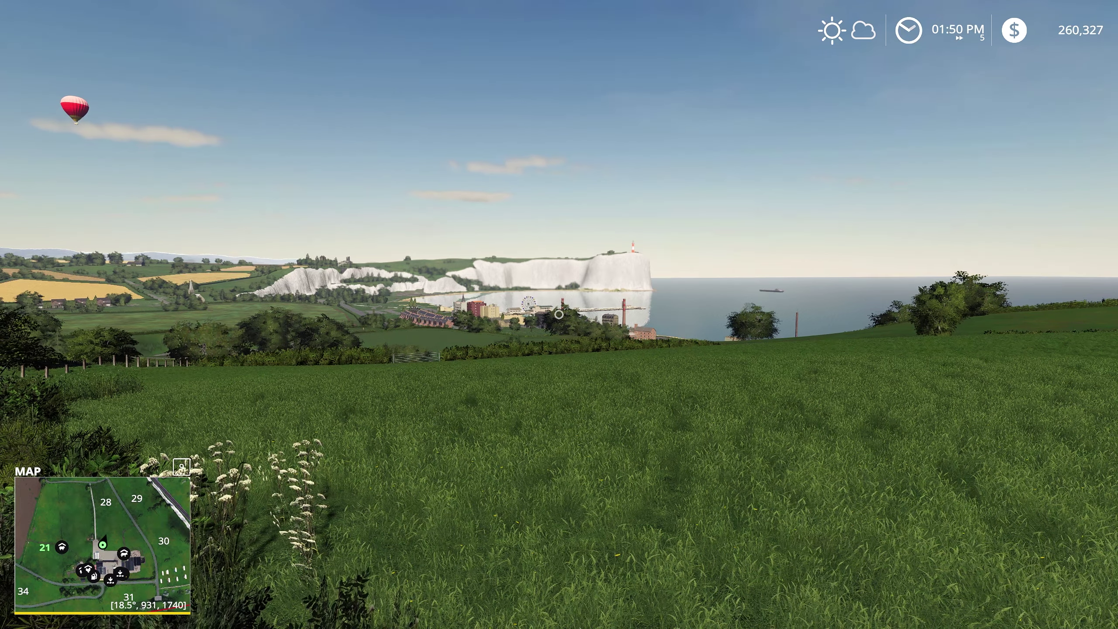
key("Escape")
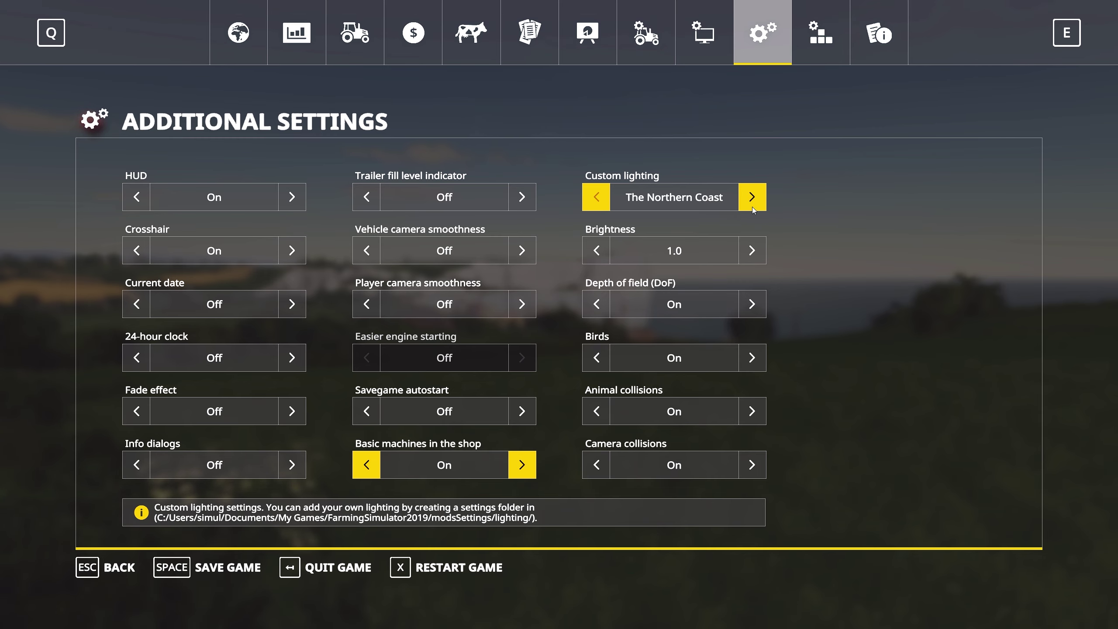
Step: Cycle custom lighting through West Newton Farm, Off, Basic and Ravenport to chellington Valley, and view the result in the game
left_click(752, 207)
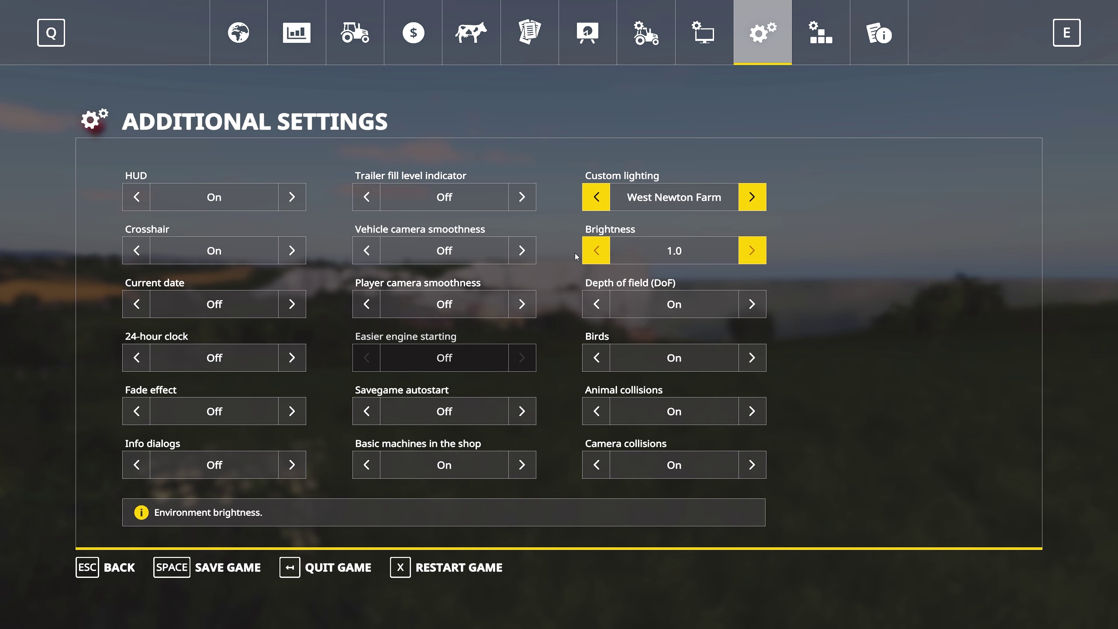
left_click(752, 205)
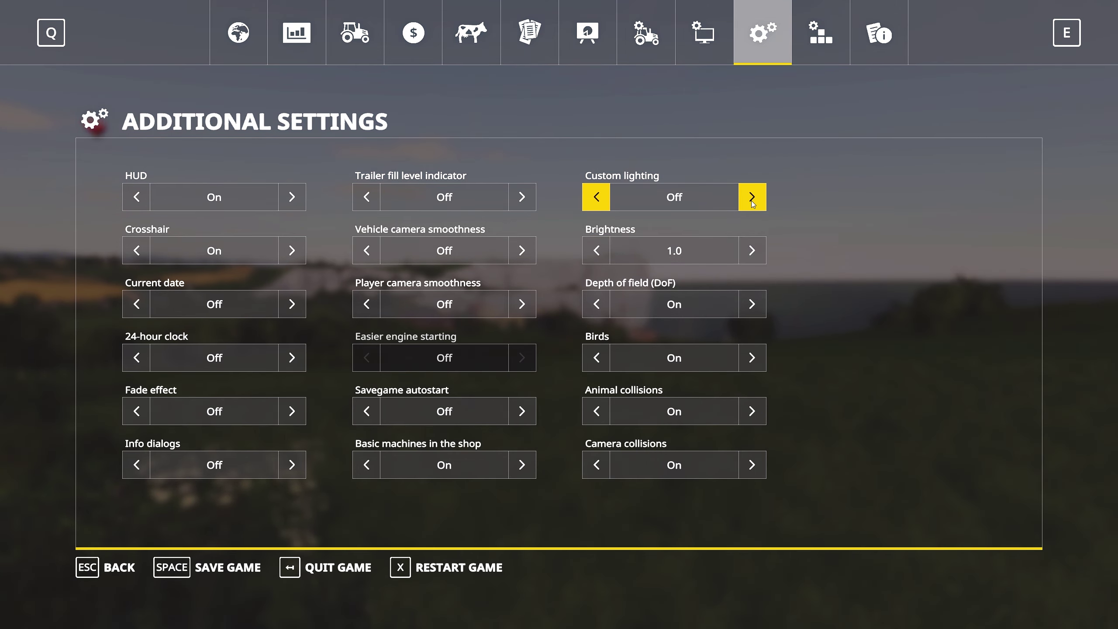
left_click(749, 204)
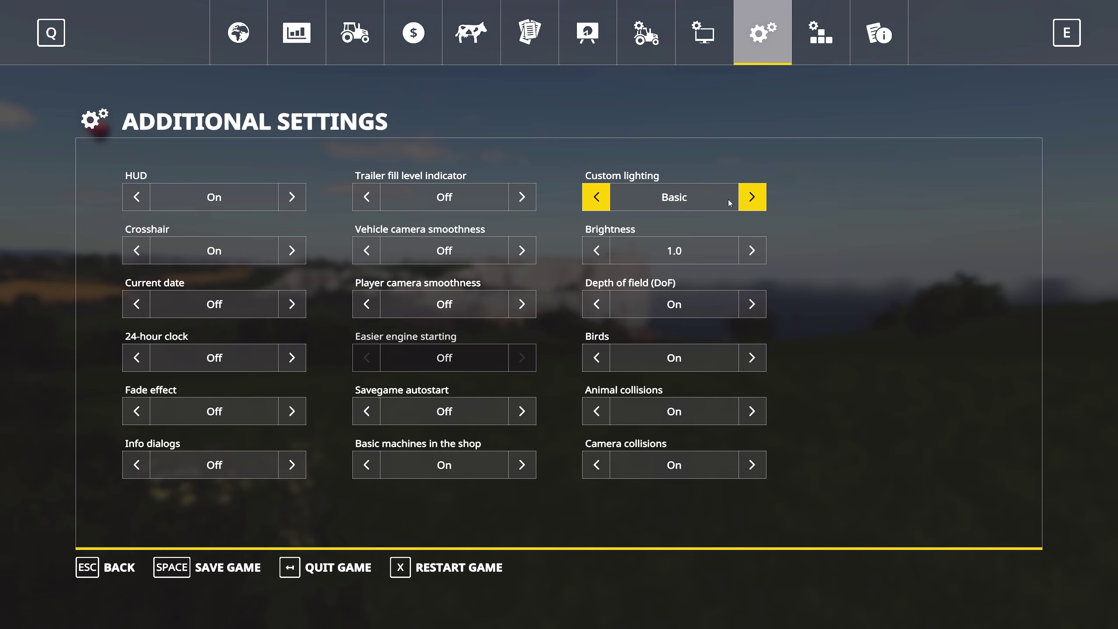
left_click(744, 202)
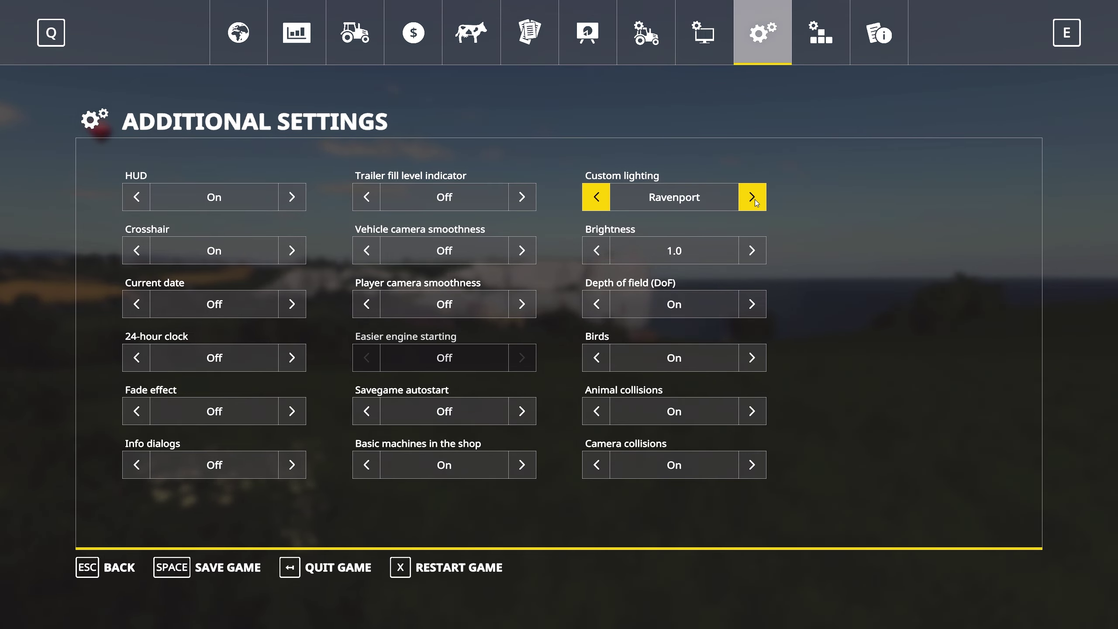
left_click(756, 202)
left_click(753, 203)
left_click(753, 206)
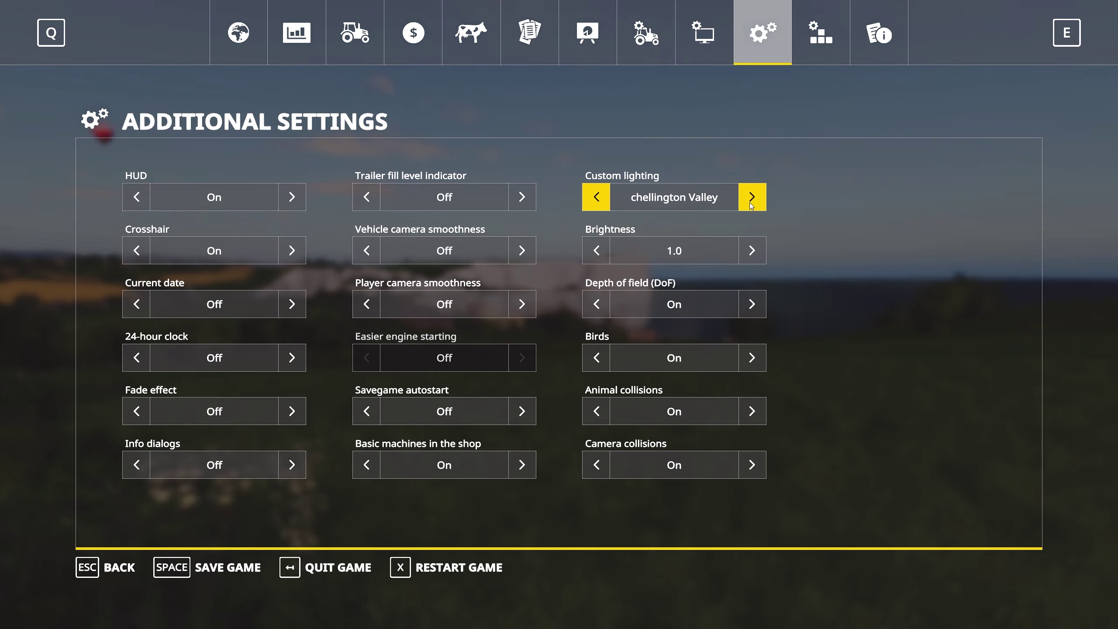
key("Escape")
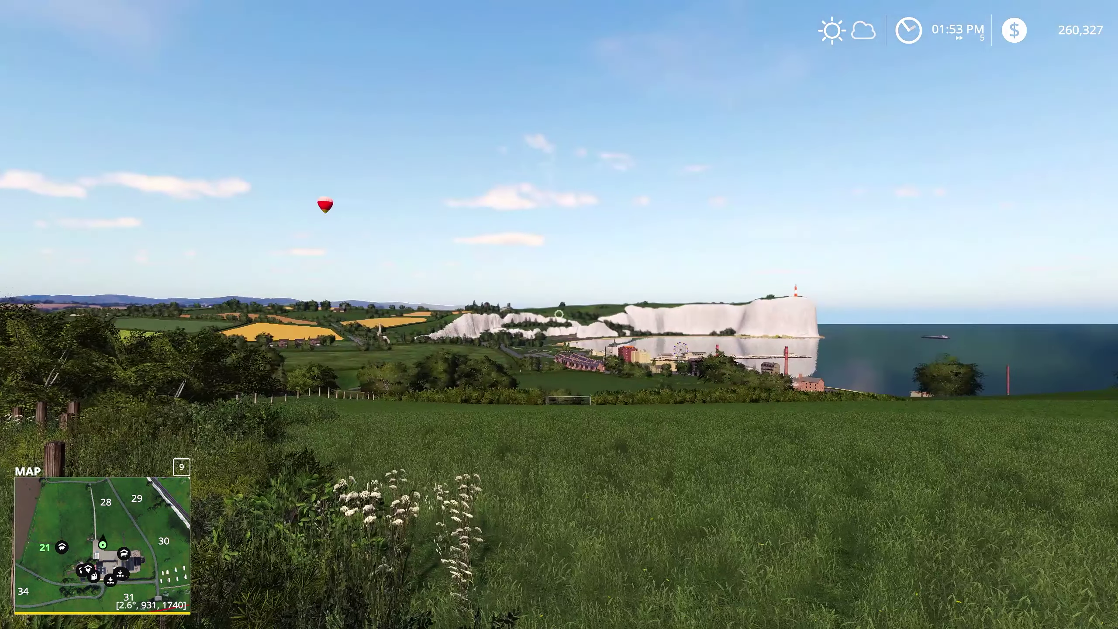
Step: Set custom lighting to the Welcome To Charwell F... preset and view it in the game
key("Escape")
left_click(752, 204)
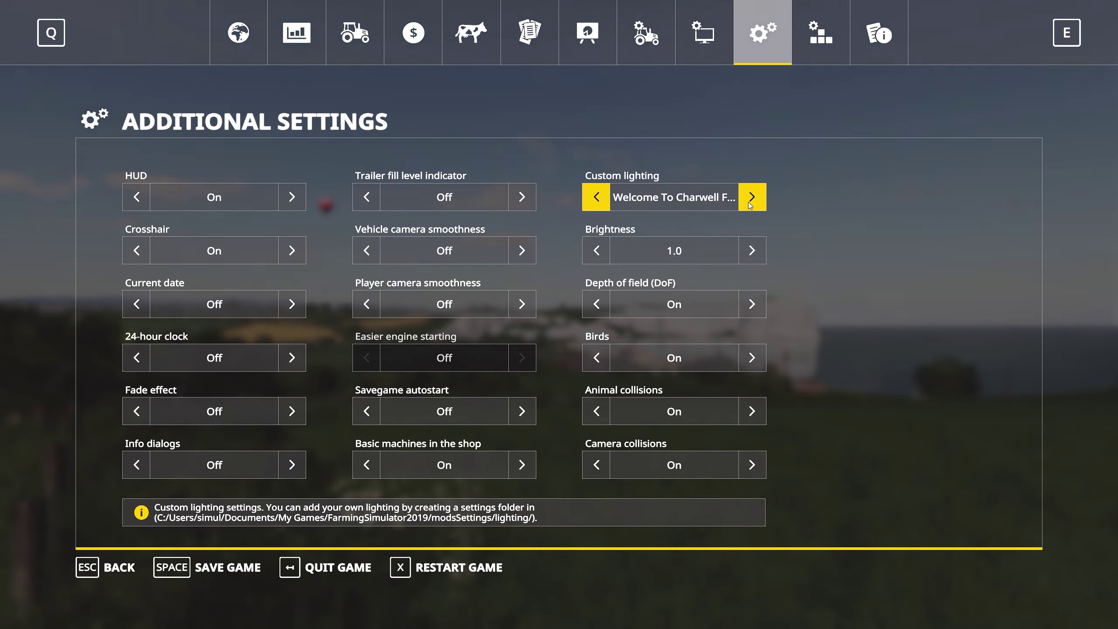
key("Escape")
key("Escape")
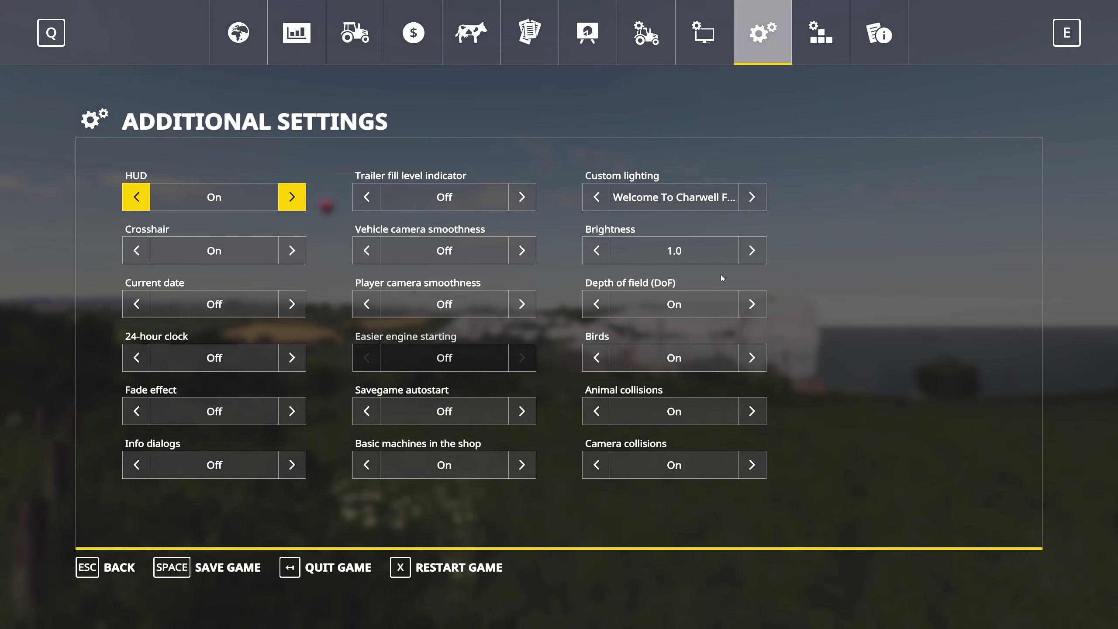
Step: Raise the environment brightness to 2.9 and view the effect in the game
left_click(751, 251)
left_click(751, 251)
left_click(751, 251)
left_click(750, 252)
left_click(750, 252)
left_click(748, 255)
left_click(748, 255)
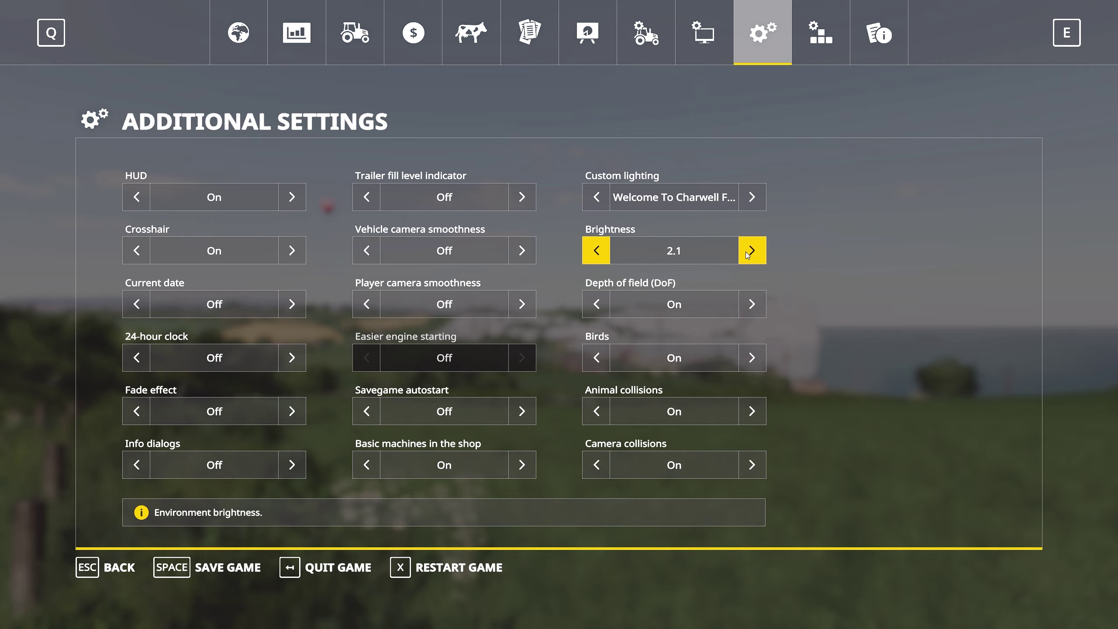
left_click(748, 254)
left_click(748, 255)
key("Escape")
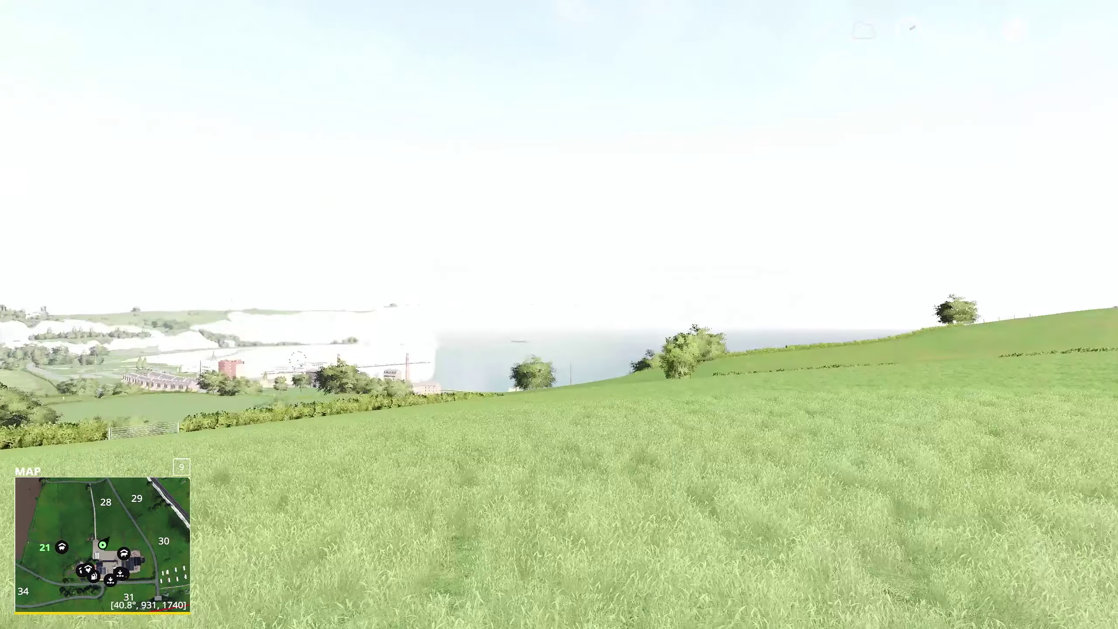
Step: Set the environment brightness to 0.5 and view the effect in the game
key("Escape")
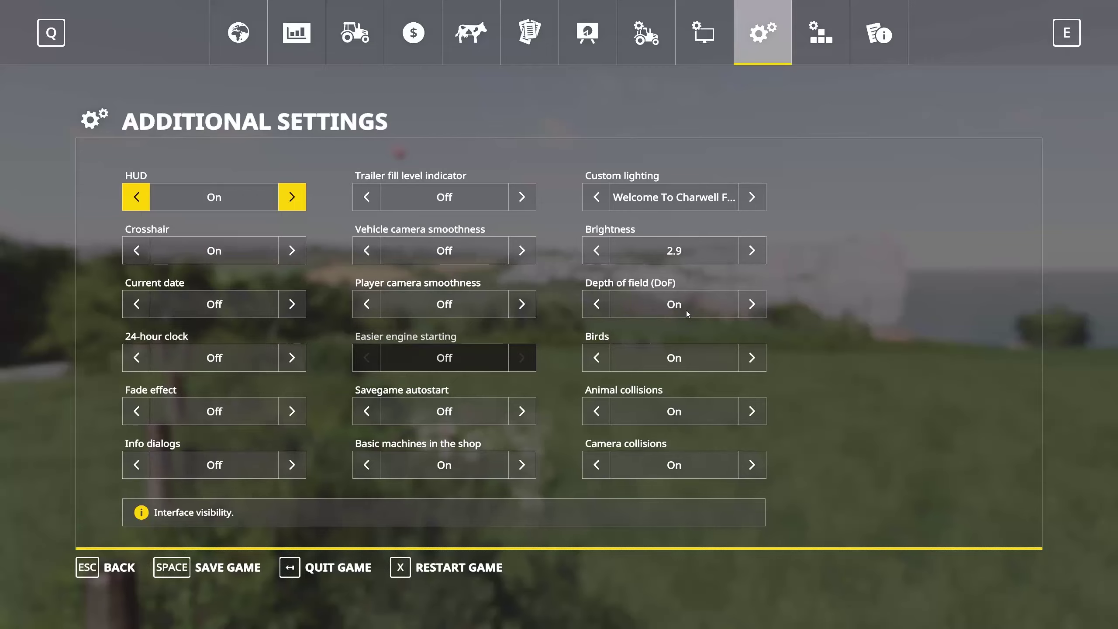
left_click(596, 259)
left_click(595, 259)
left_click(596, 259)
left_click(595, 259)
left_click(597, 259)
left_click(597, 259)
left_click(598, 260)
left_click(598, 260)
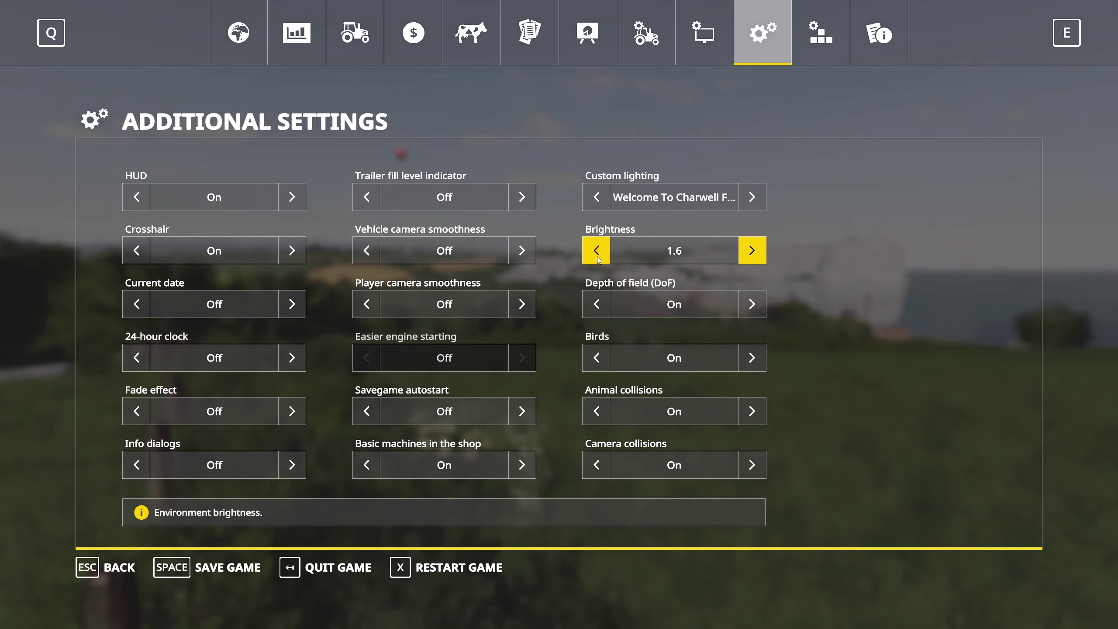
left_click(600, 260)
left_click(599, 260)
left_click(601, 259)
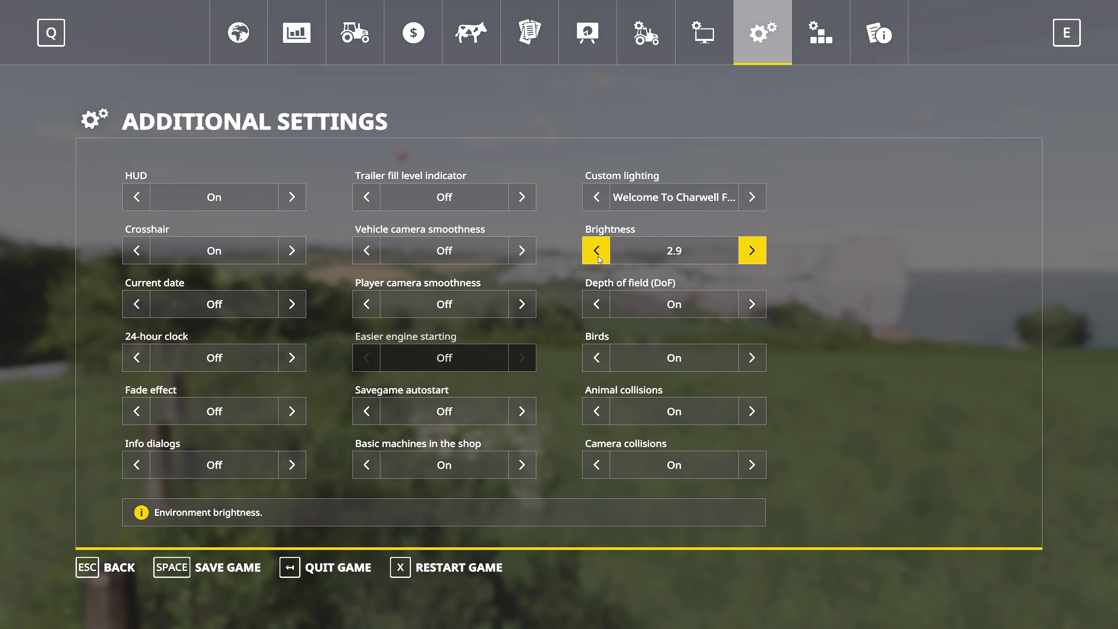
left_click(602, 259)
left_click(752, 250)
left_click(751, 249)
left_click(753, 250)
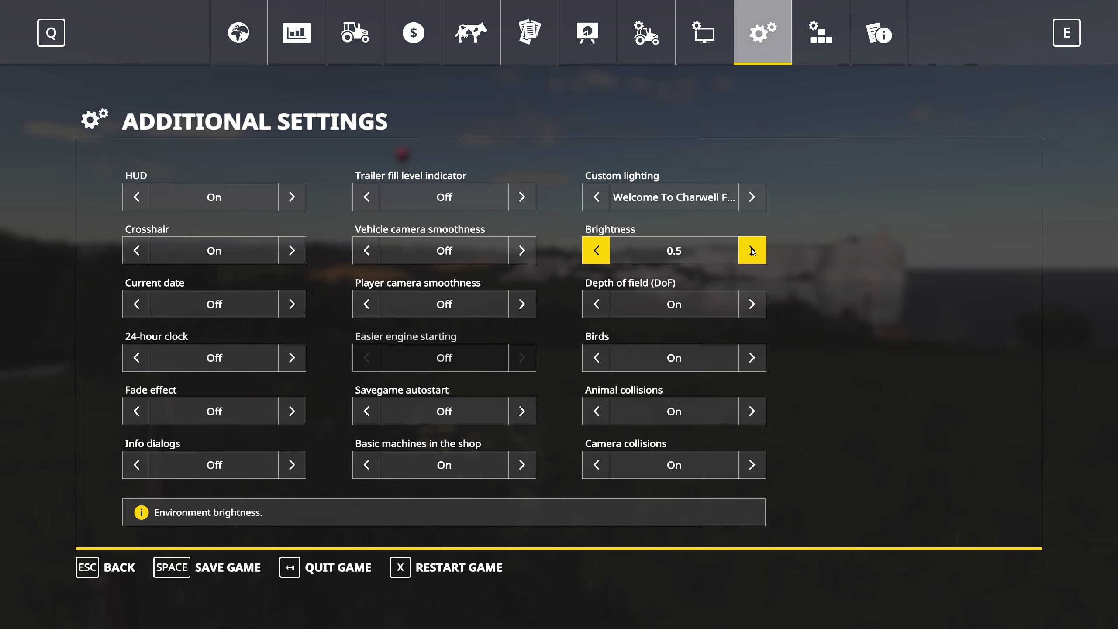
key("Escape")
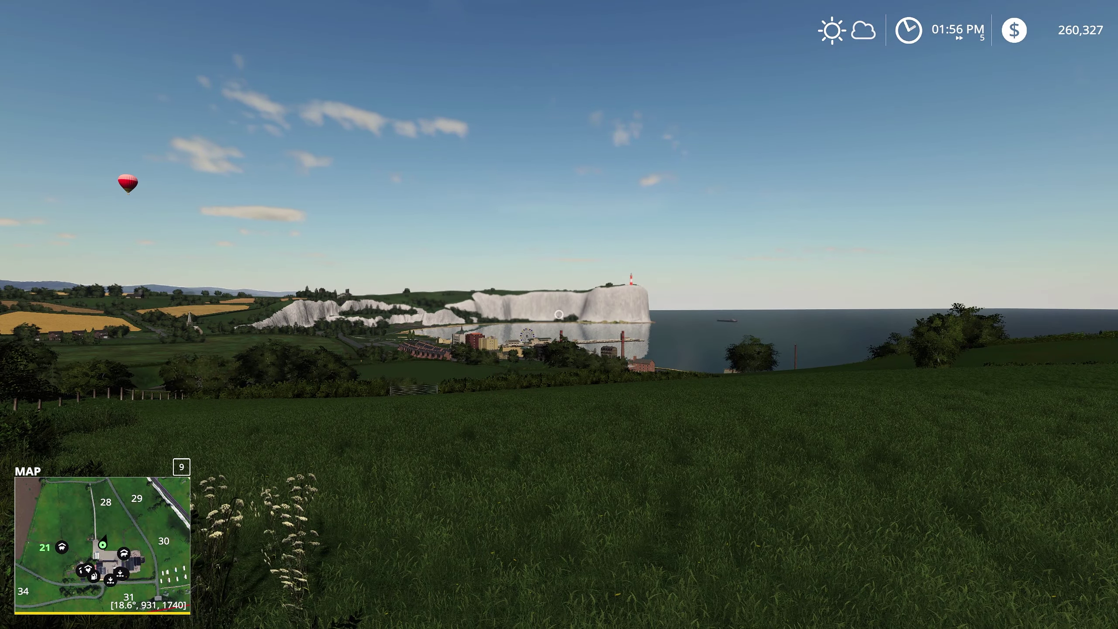
Step: Turn off Depth of field (DoF) in the additional settings and look over the landscape in the game
key("Escape")
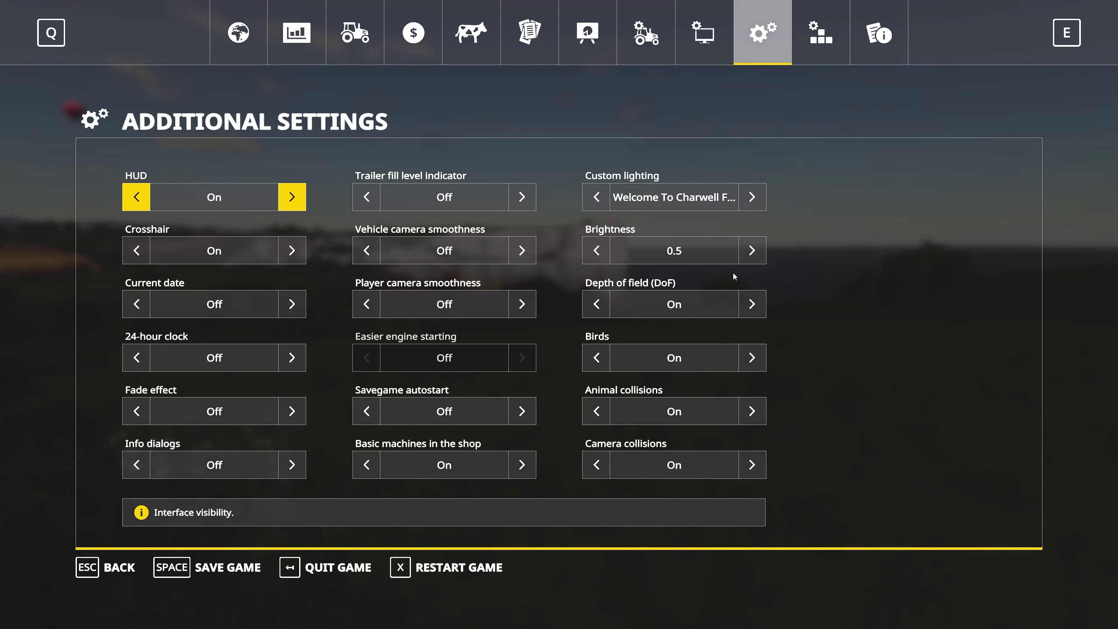
left_click(602, 308)
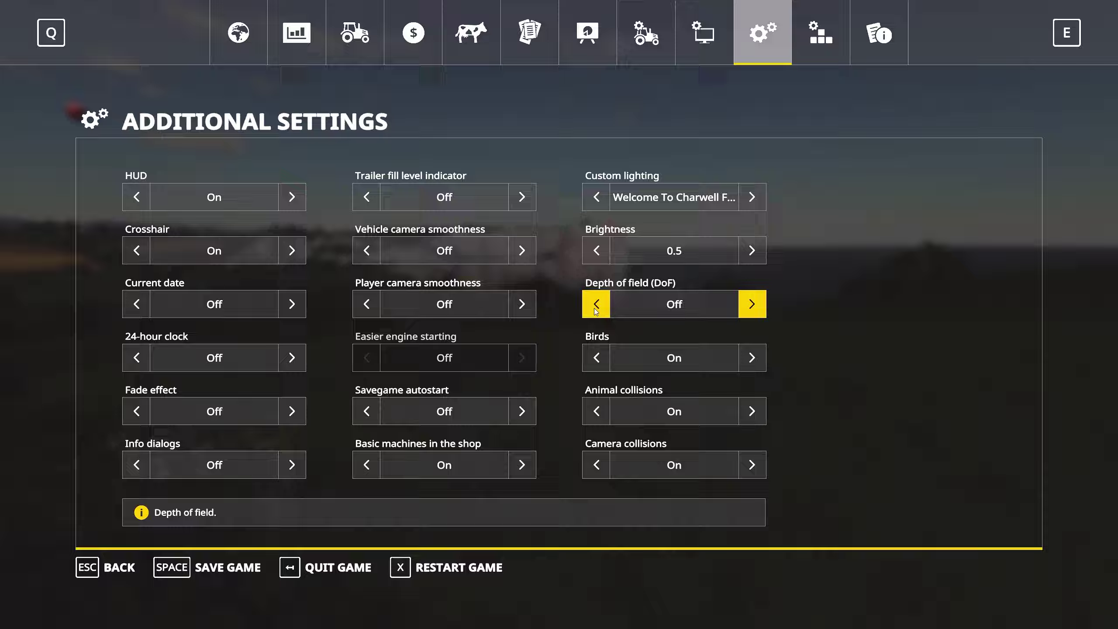
key("Escape")
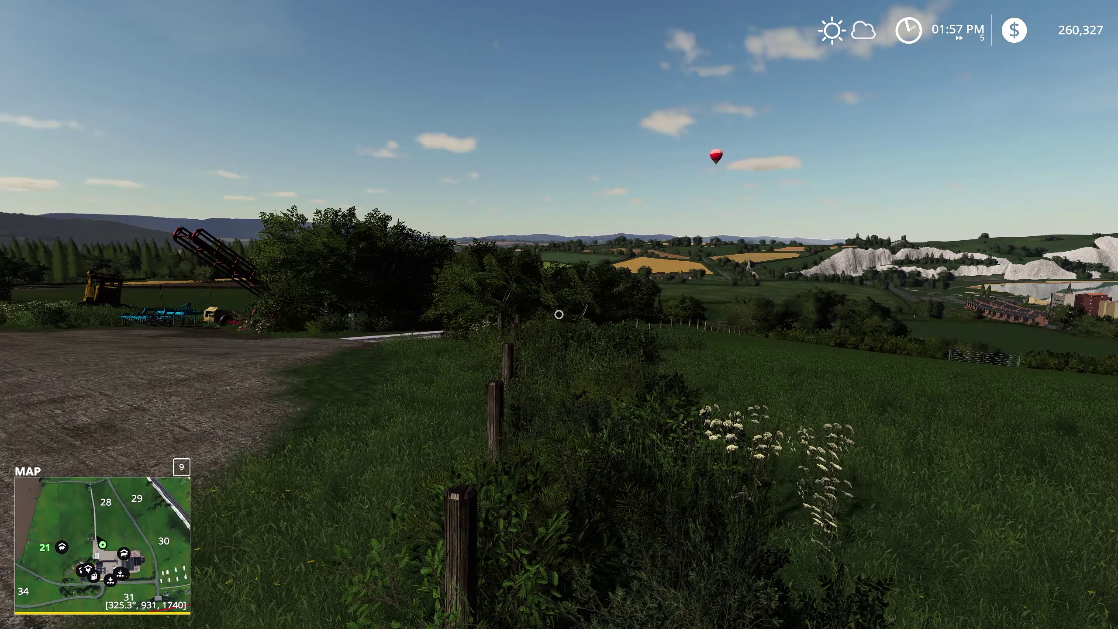
Step: Switch the Birds setting off and back on in the additional settings
key("Escape")
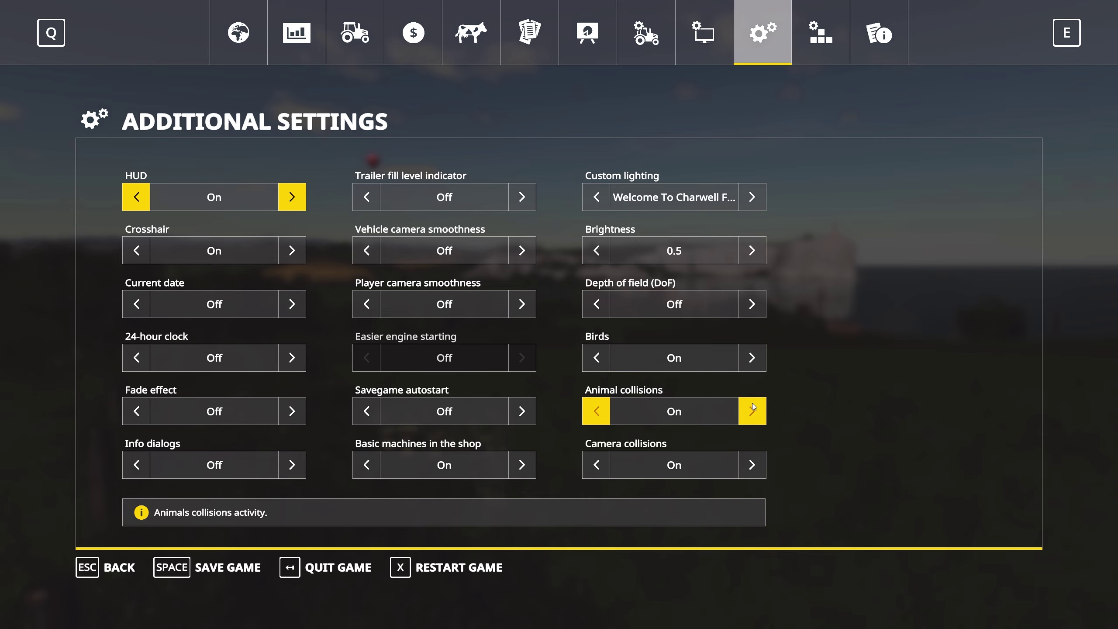
left_click(751, 360)
left_click(749, 364)
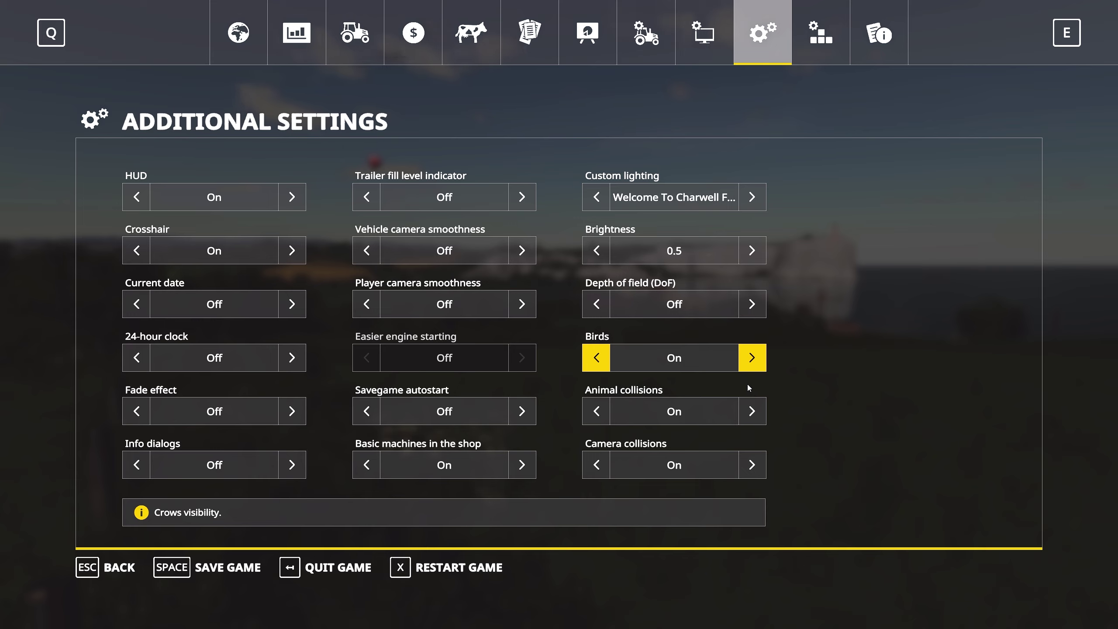
Step: Switch Animal collisions off and back on, acknowledging the restart notice each time
left_click(751, 414)
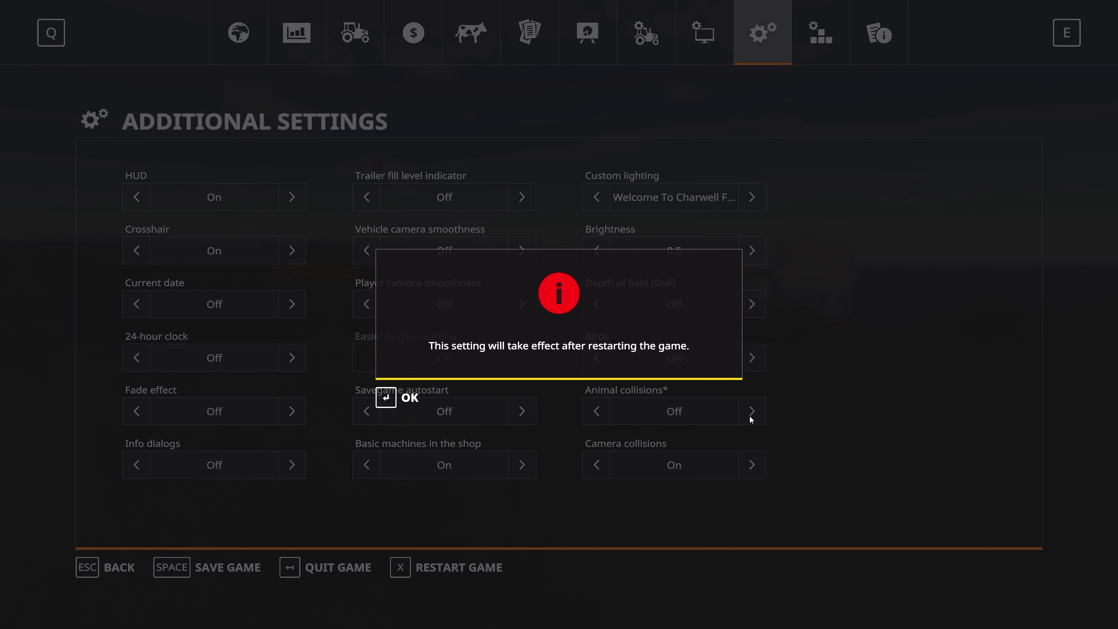
left_click(400, 402)
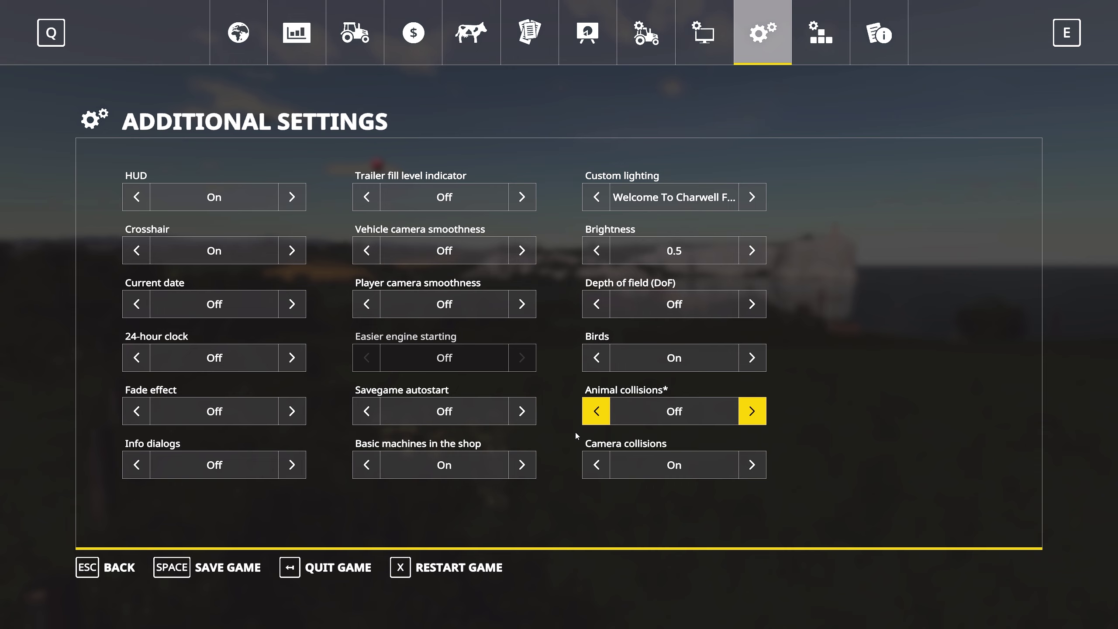
left_click(595, 405)
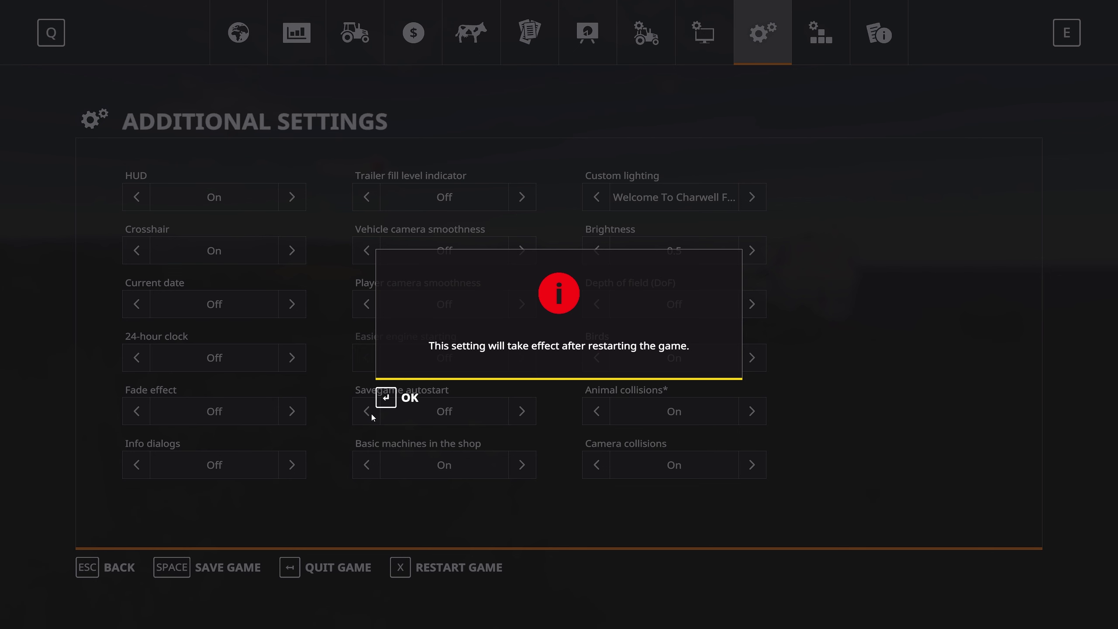
left_click(387, 398)
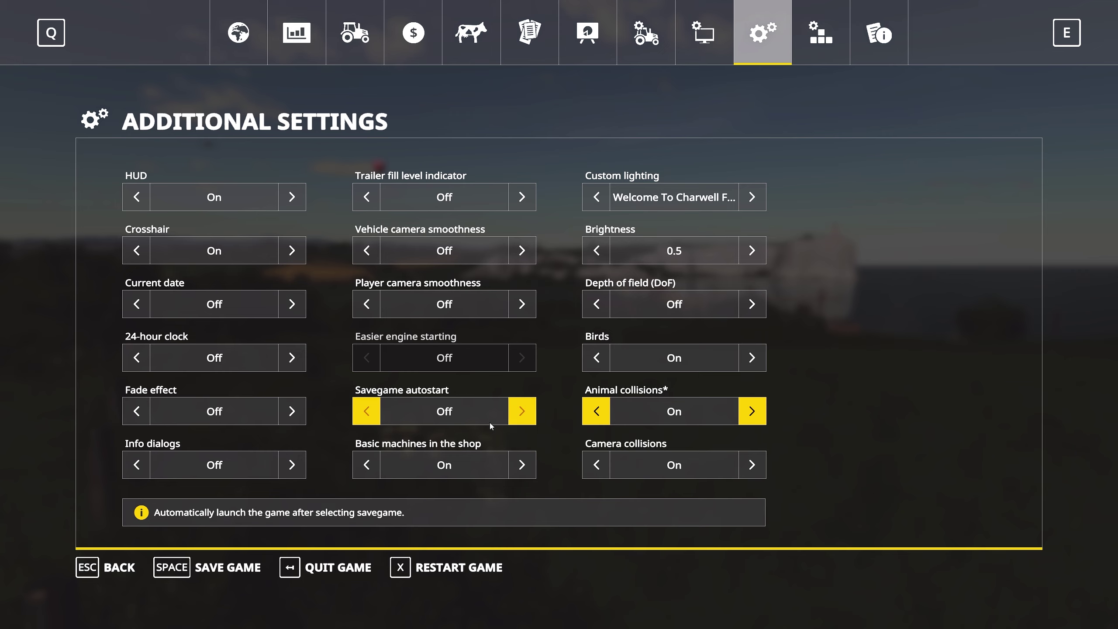
Step: Turn off Camera collisions and walk around the farmyard past the bales, trailer and brick shed to check the view
left_click(592, 471)
key("Escape")
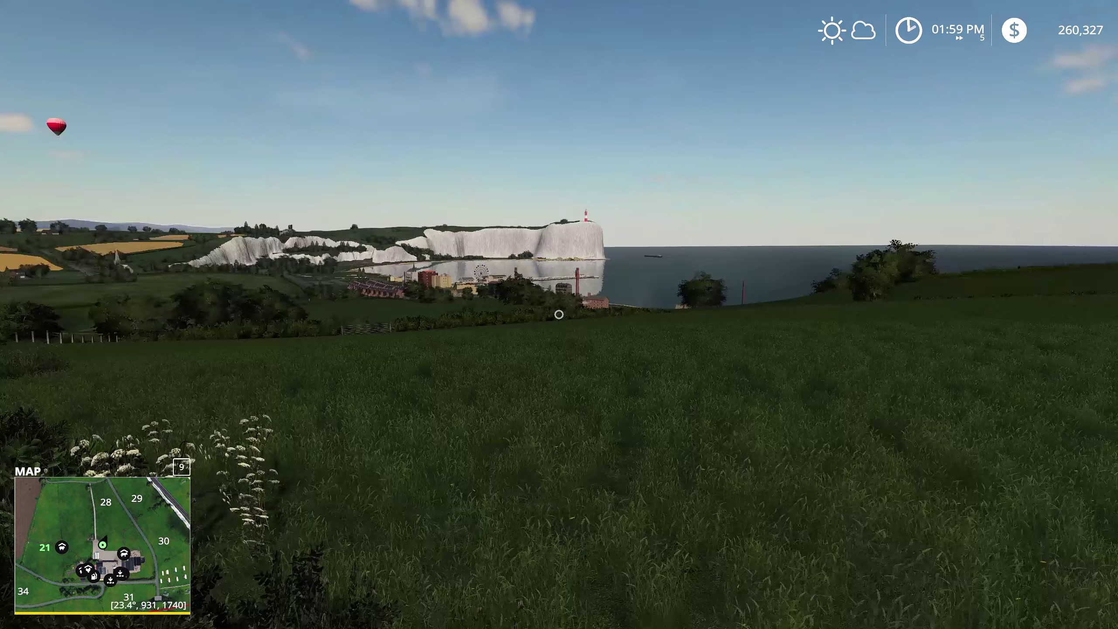
key("w")
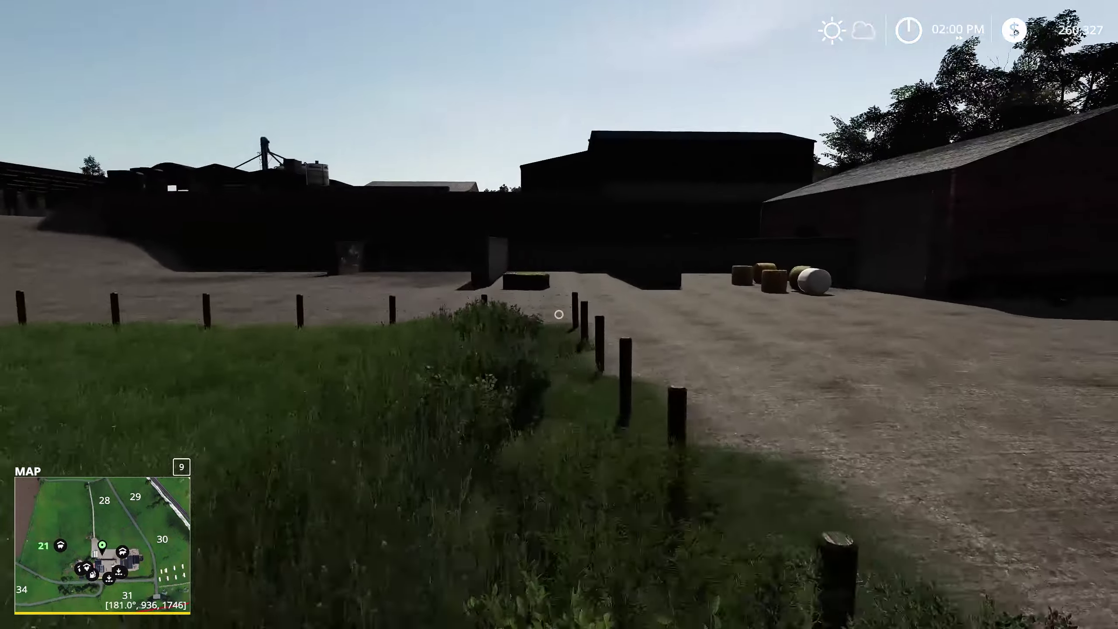
key("w")
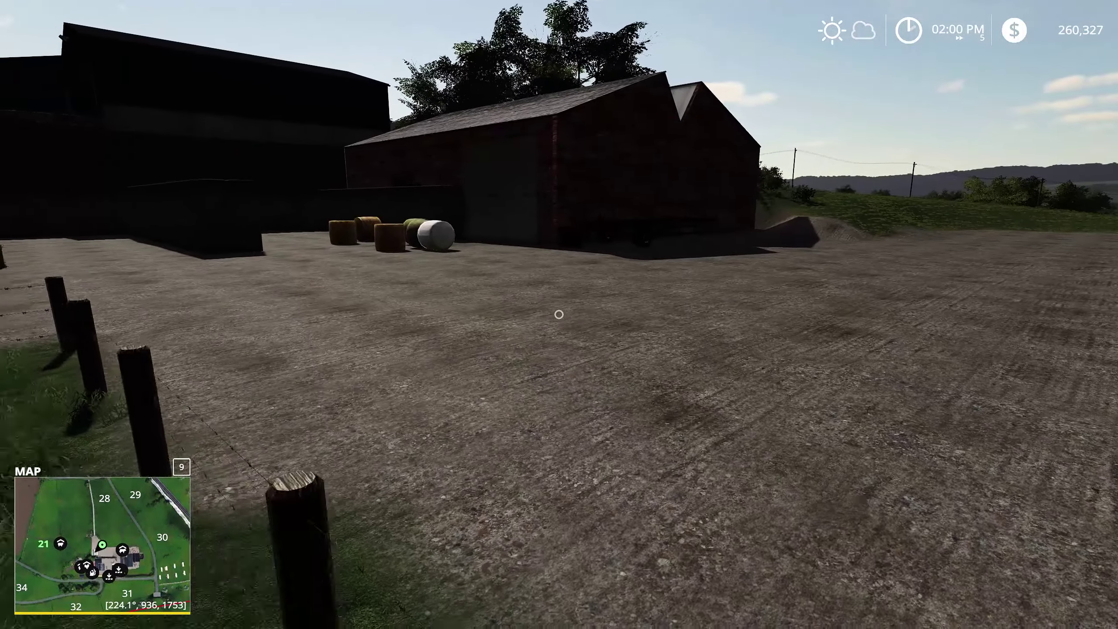
key("w")
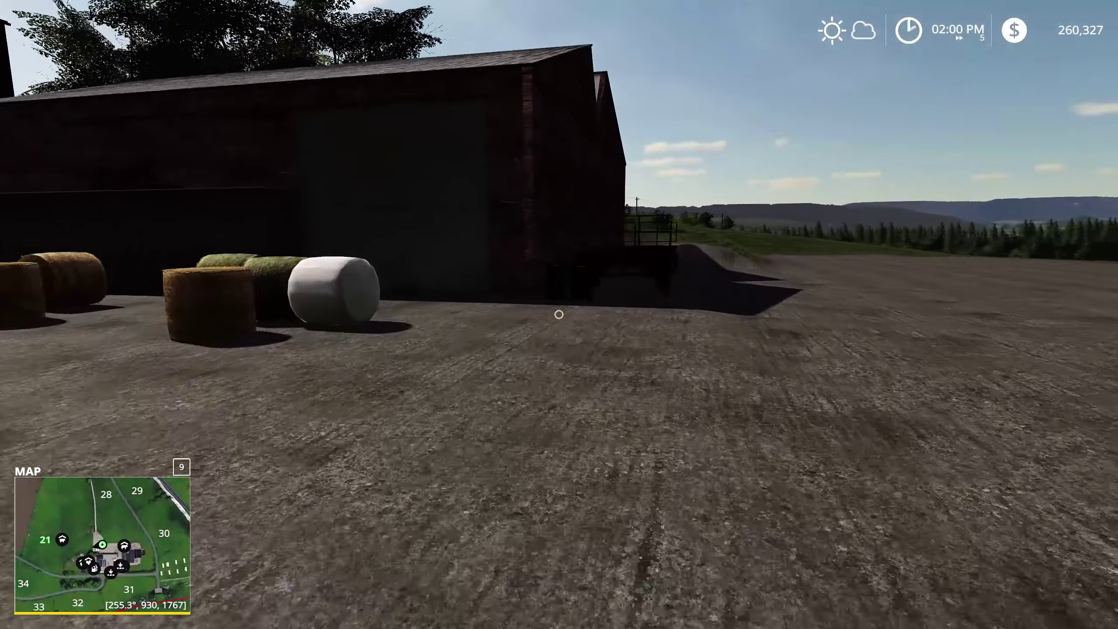
key("w")
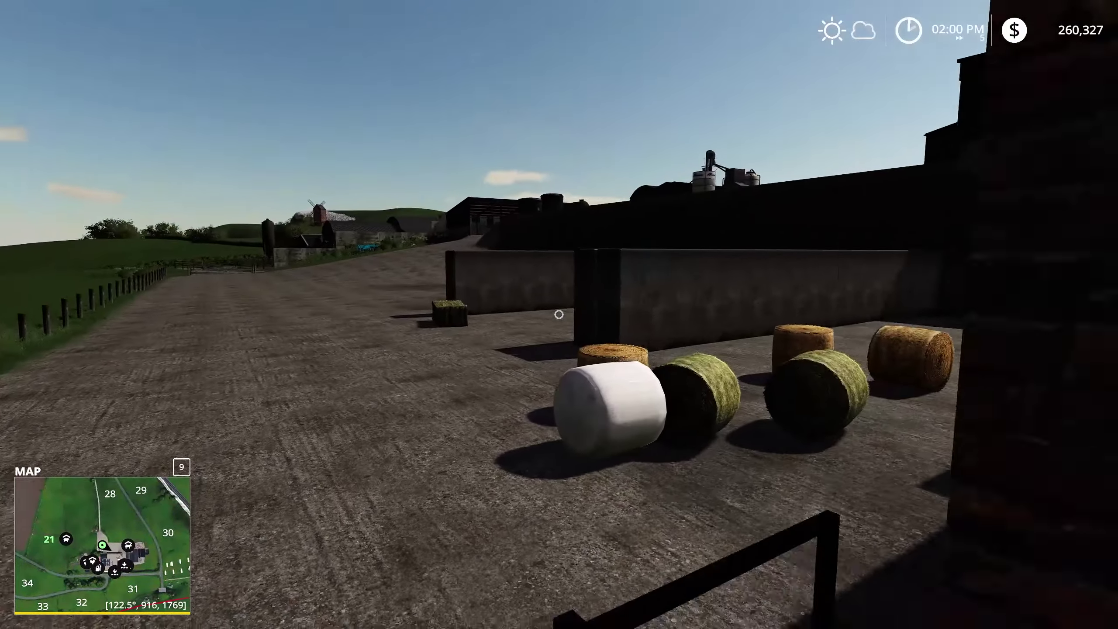
key("d")
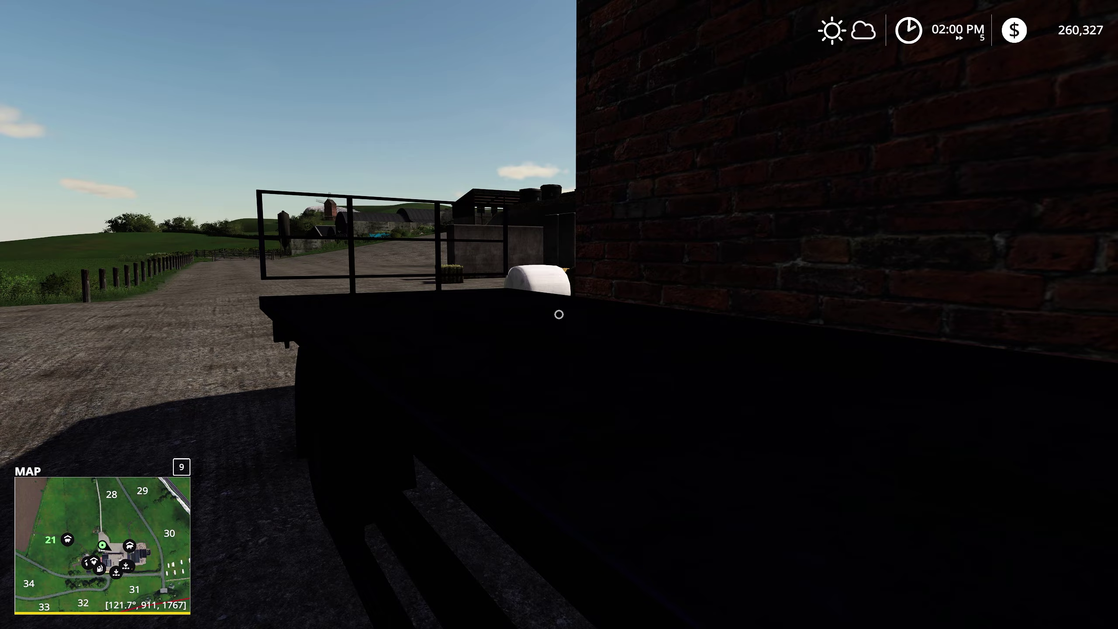
key("w")
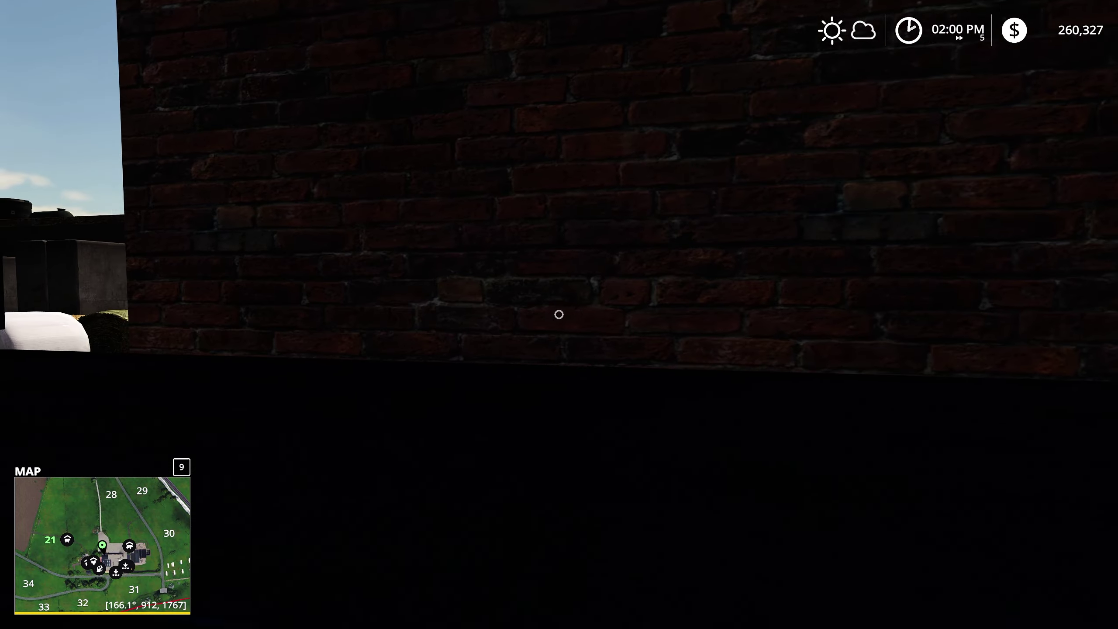
key("w")
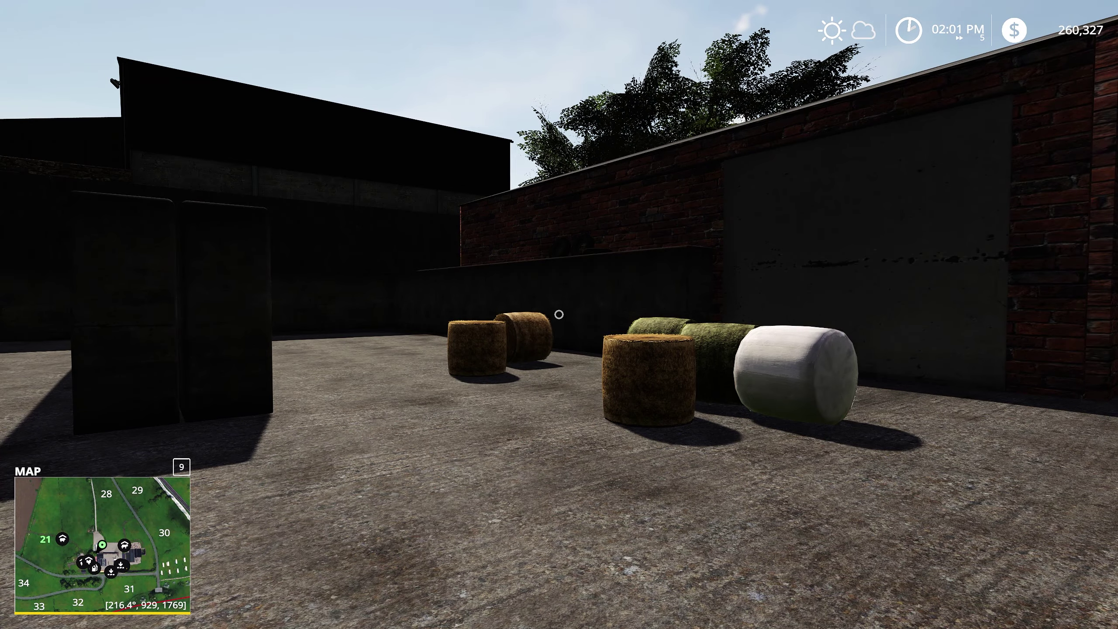
key("w")
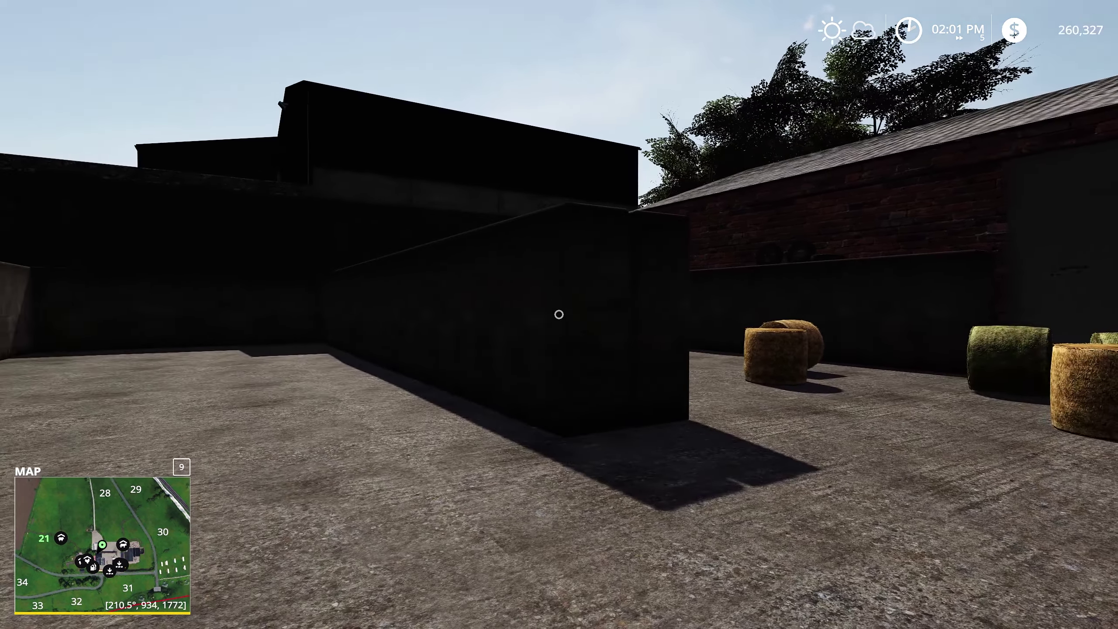
key("w")
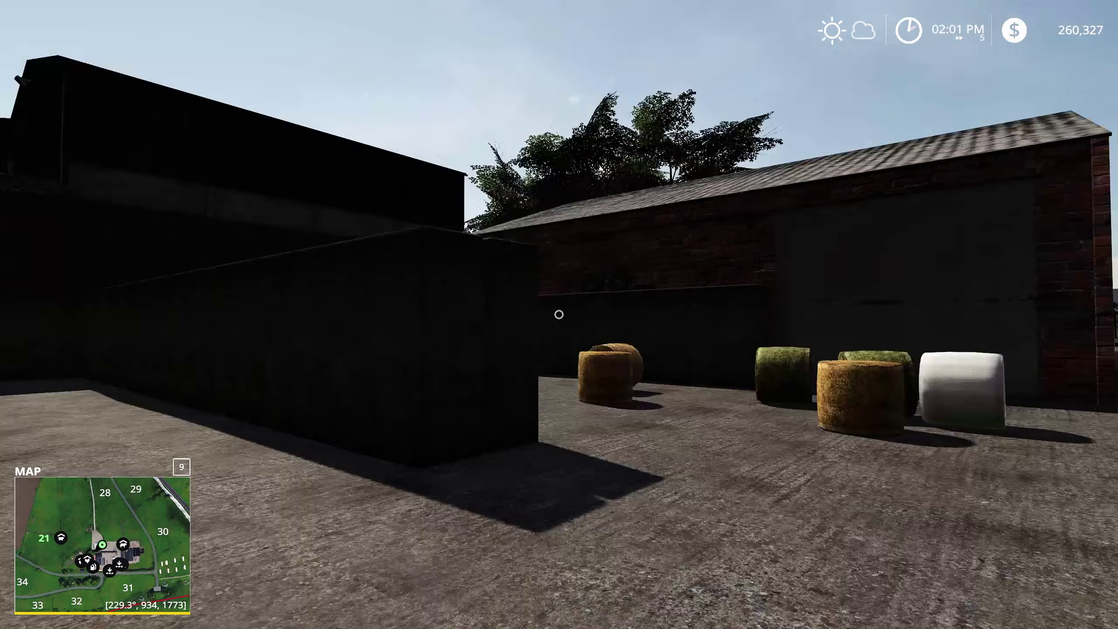
key("w")
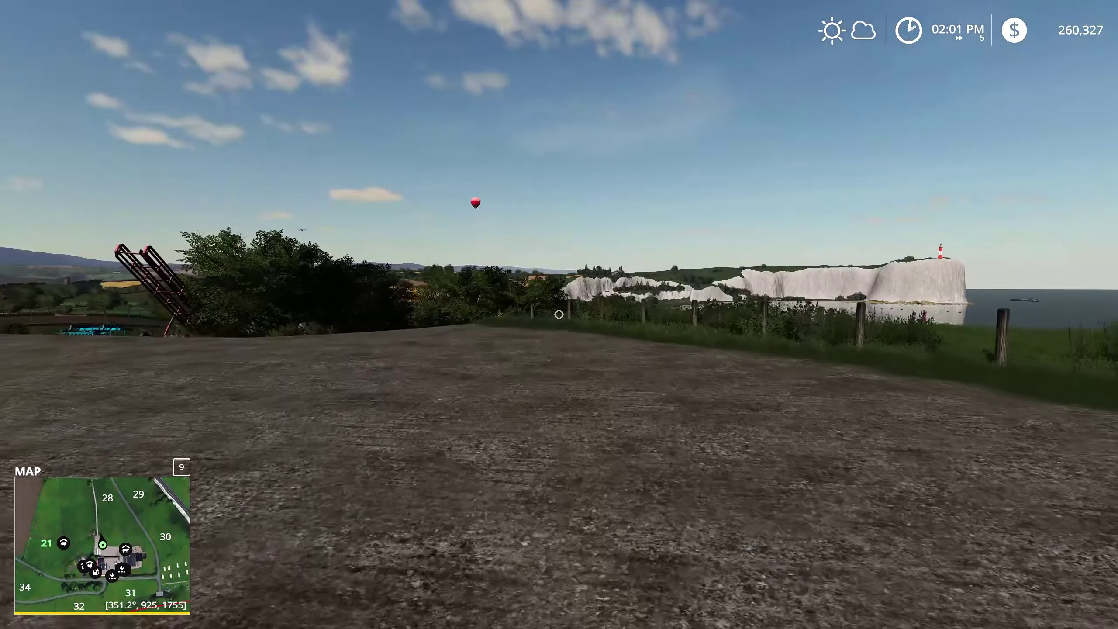
Step: Cycle custom lighting through The Northern Coast, Off and Basic to Ravenport, and view the result in the game
key("Escape")
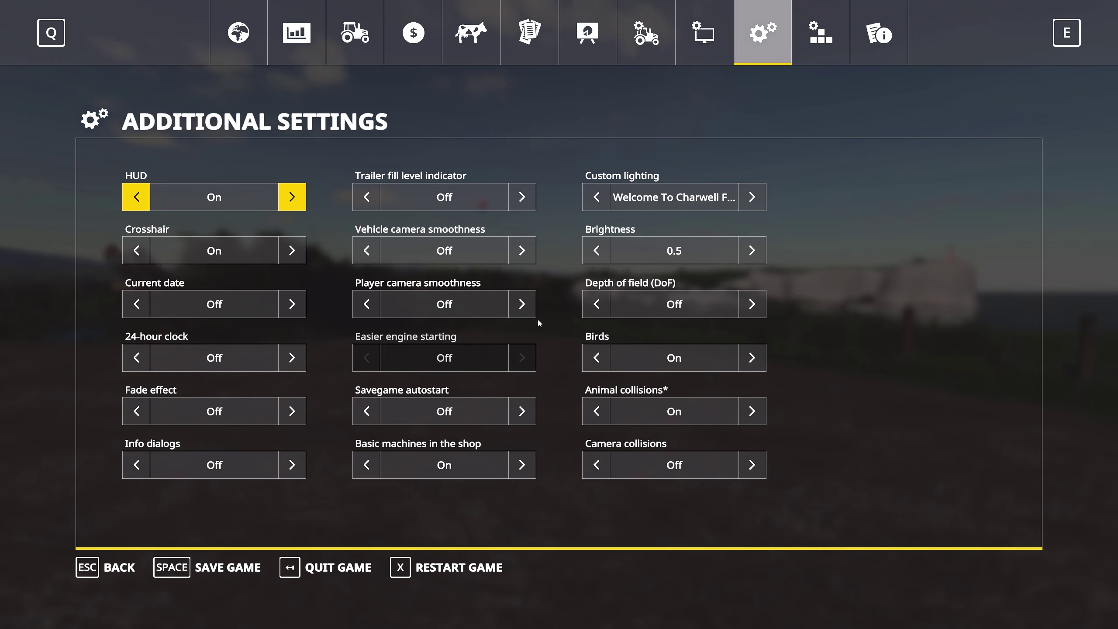
left_click(226, 62)
left_click(742, 61)
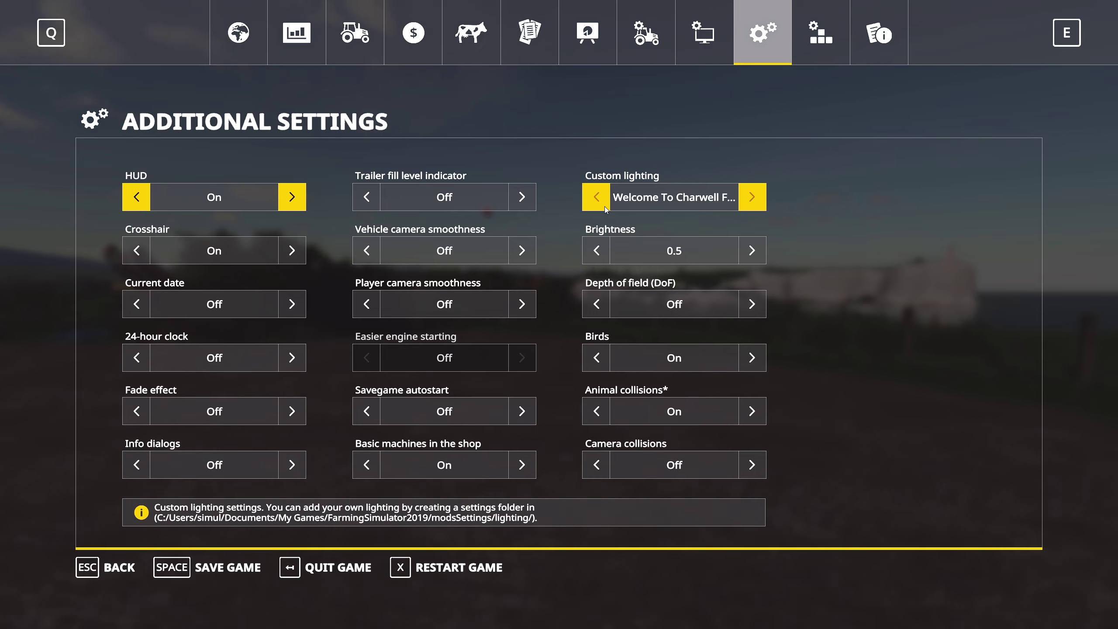
left_click(742, 198)
left_click(744, 203)
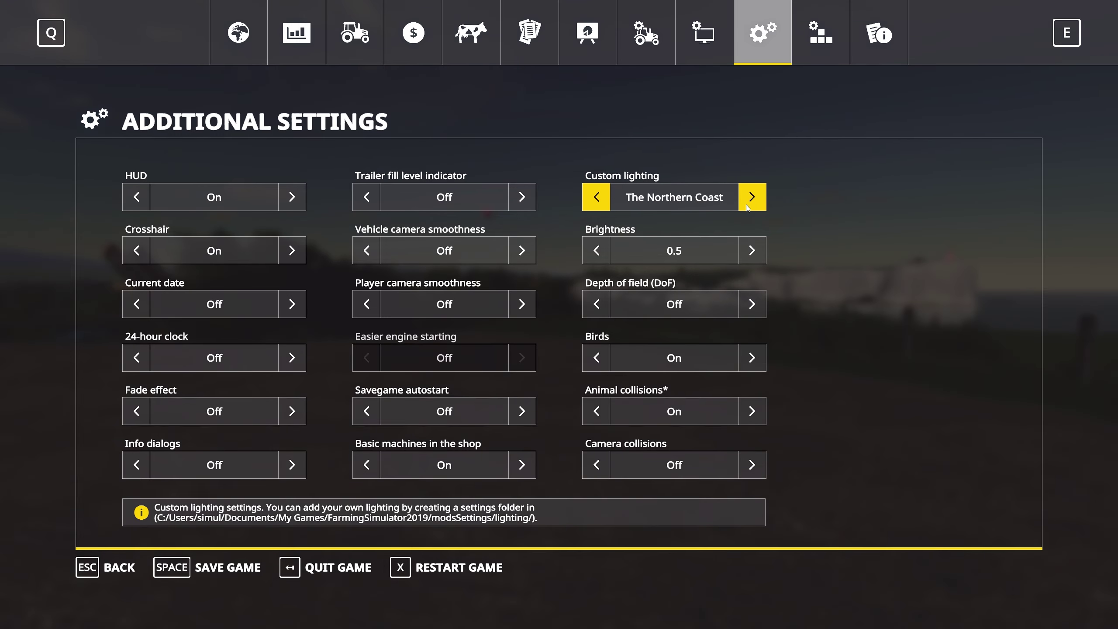
left_click(744, 207)
left_click(741, 204)
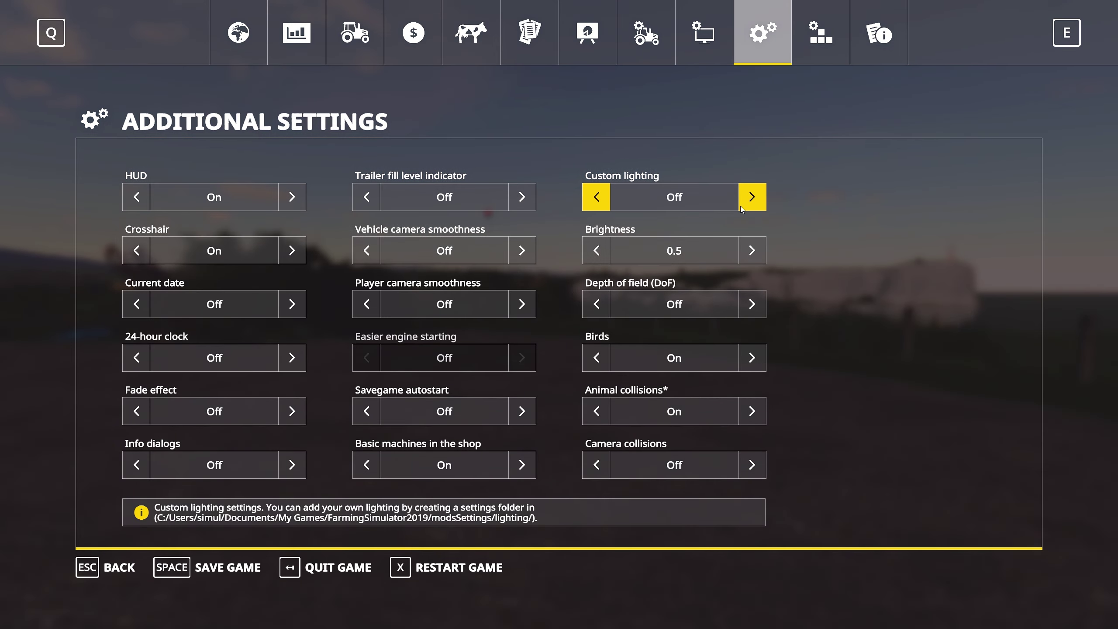
left_click(749, 205)
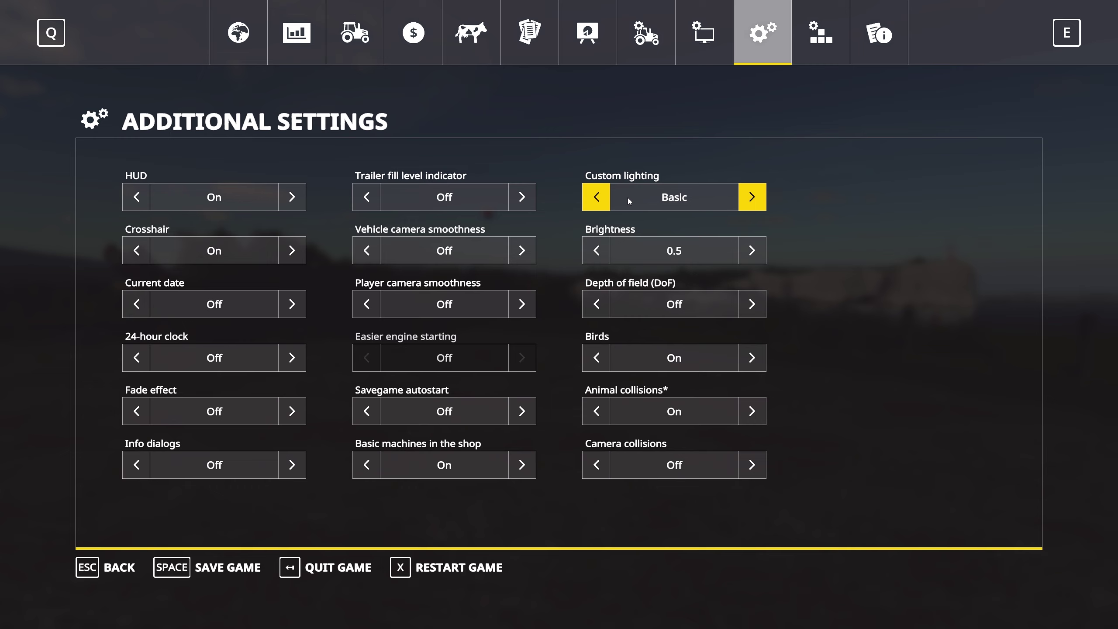
left_click(760, 201)
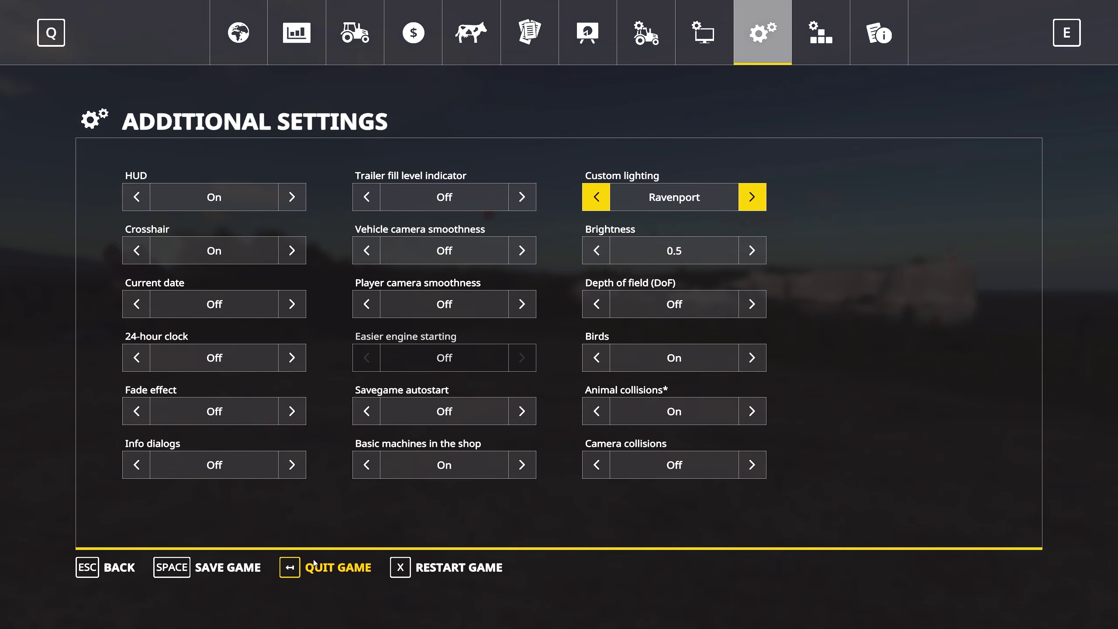
left_click(93, 572)
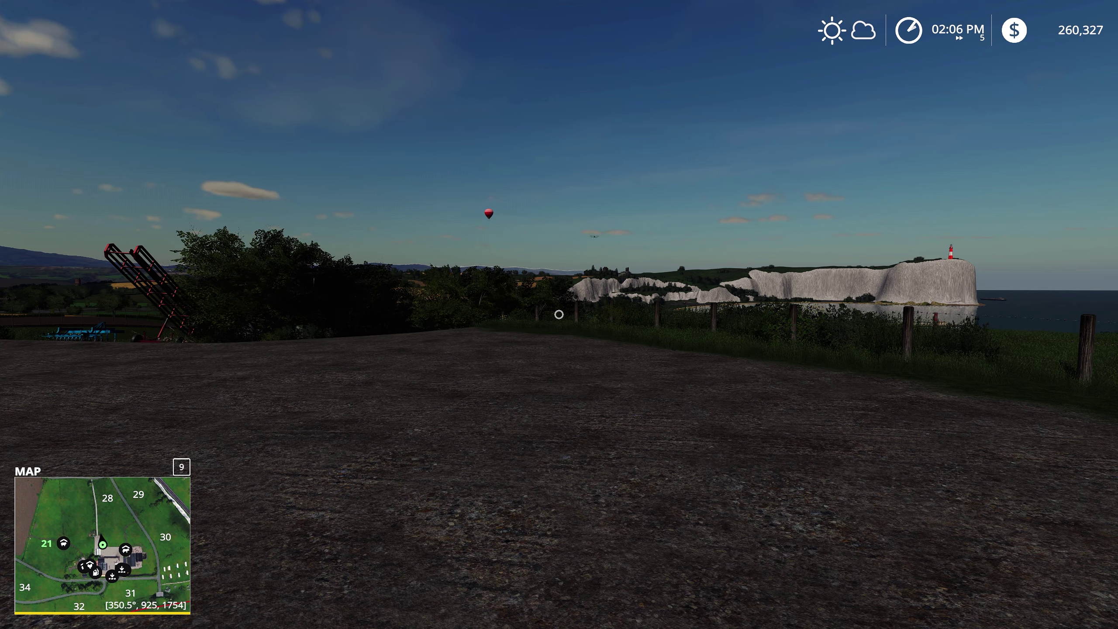